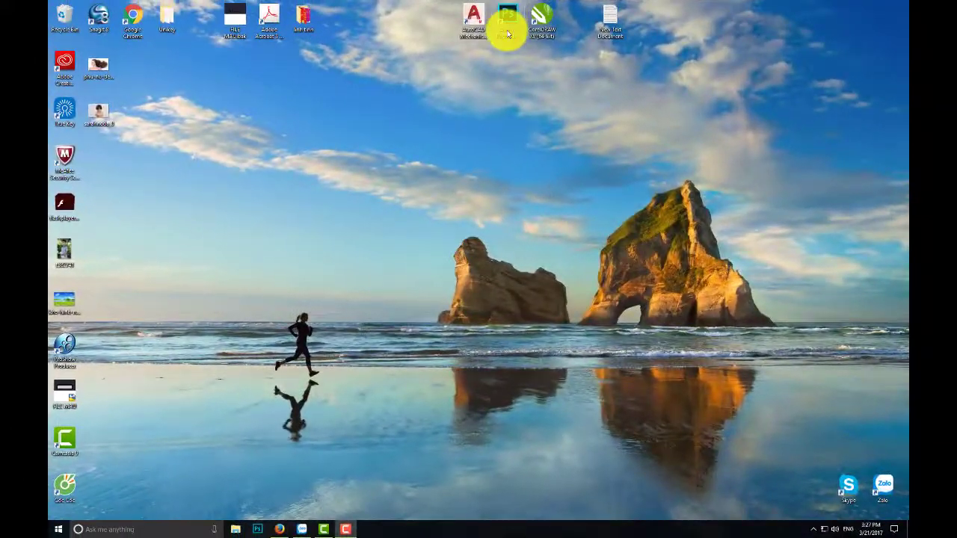
double_click(509, 34)
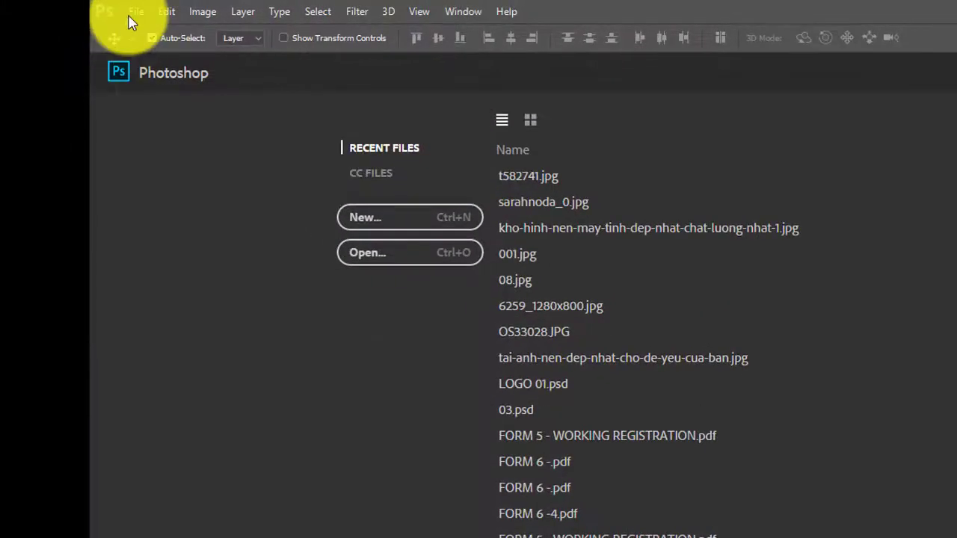
click(135, 12)
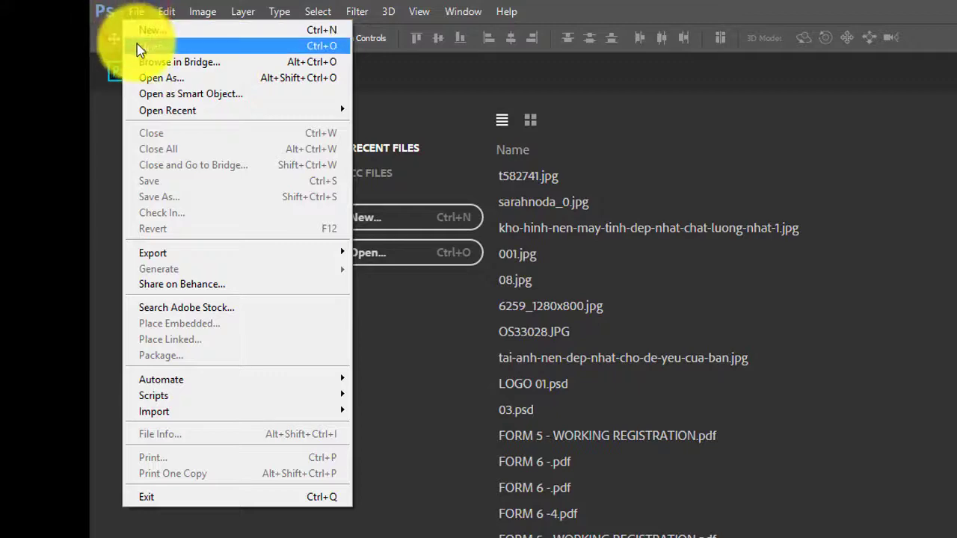
click(193, 47)
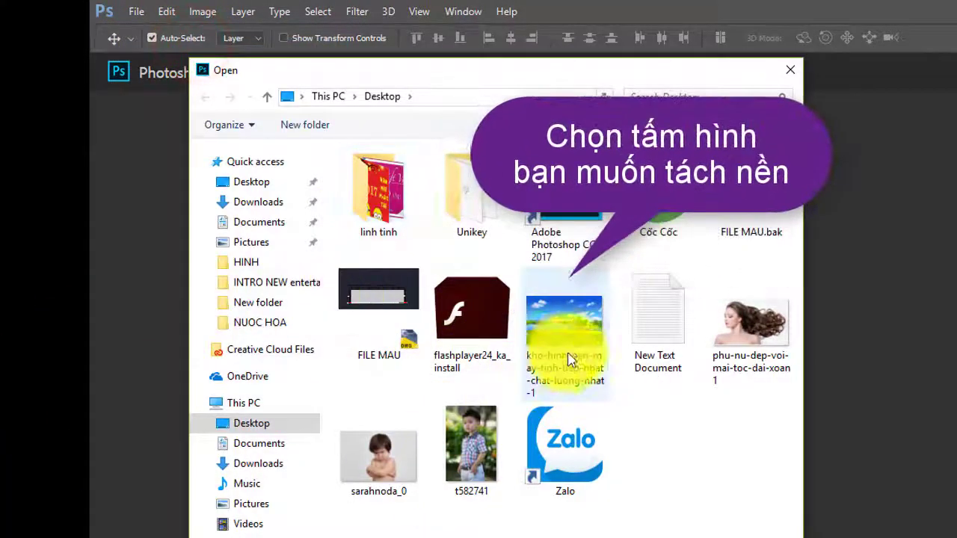
click(566, 344)
ctrl+click(374, 453)
ctrl+click(471, 448)
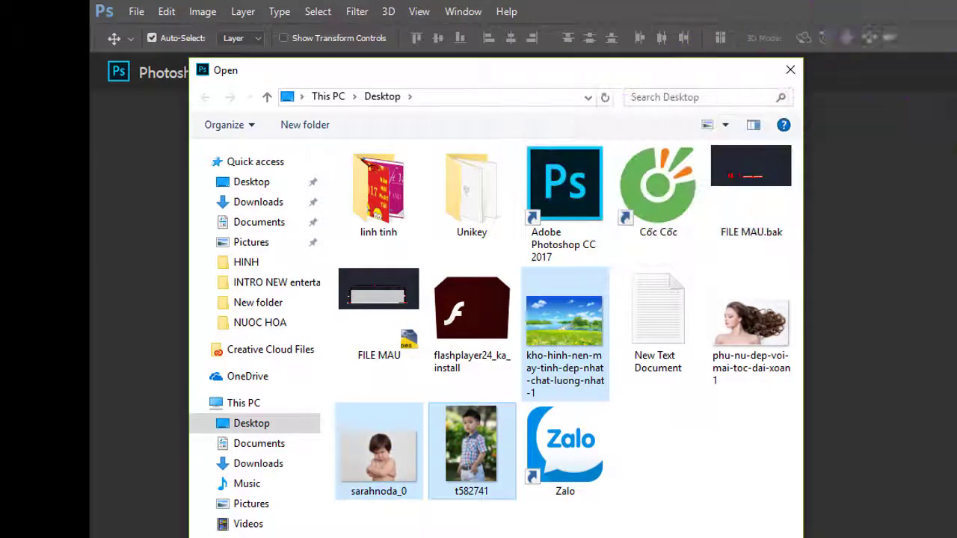
key(Return)
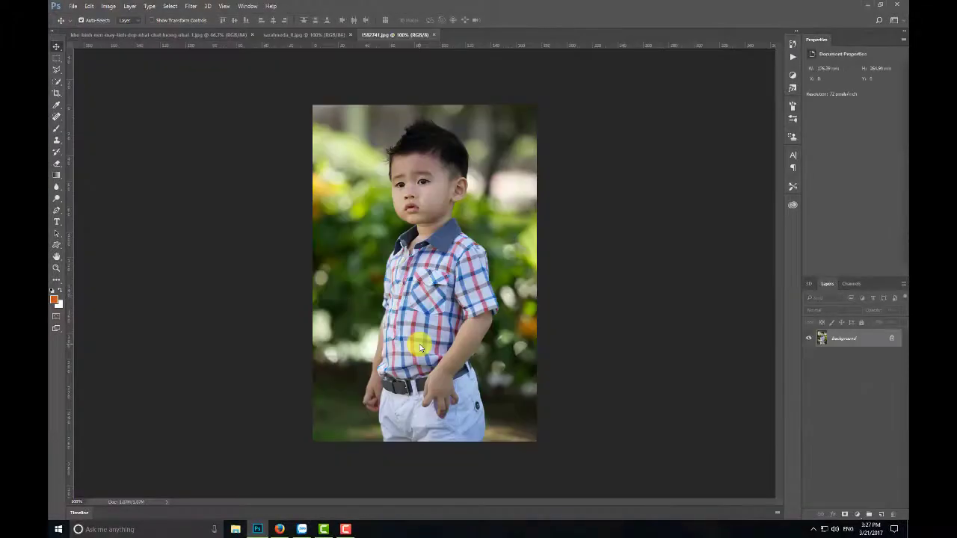
click(327, 35)
click(194, 36)
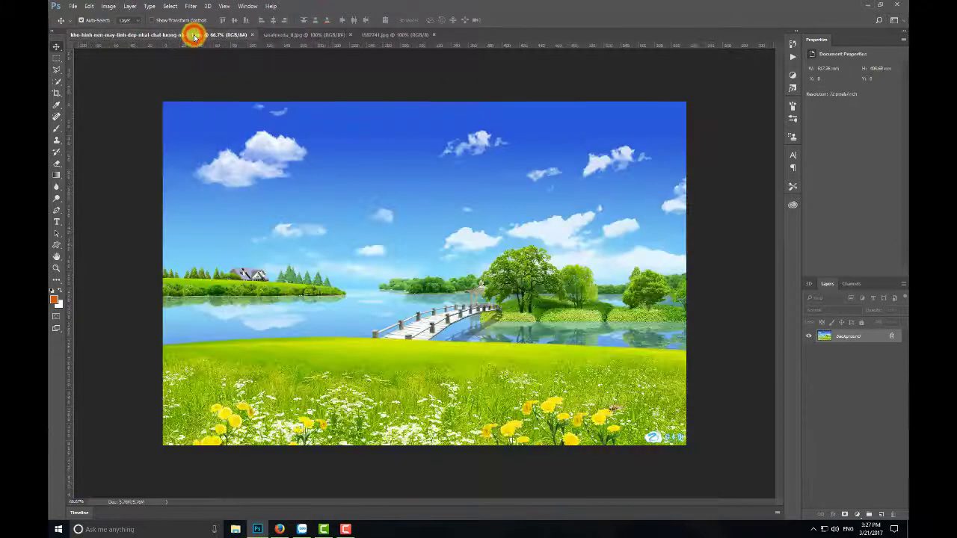
click(283, 36)
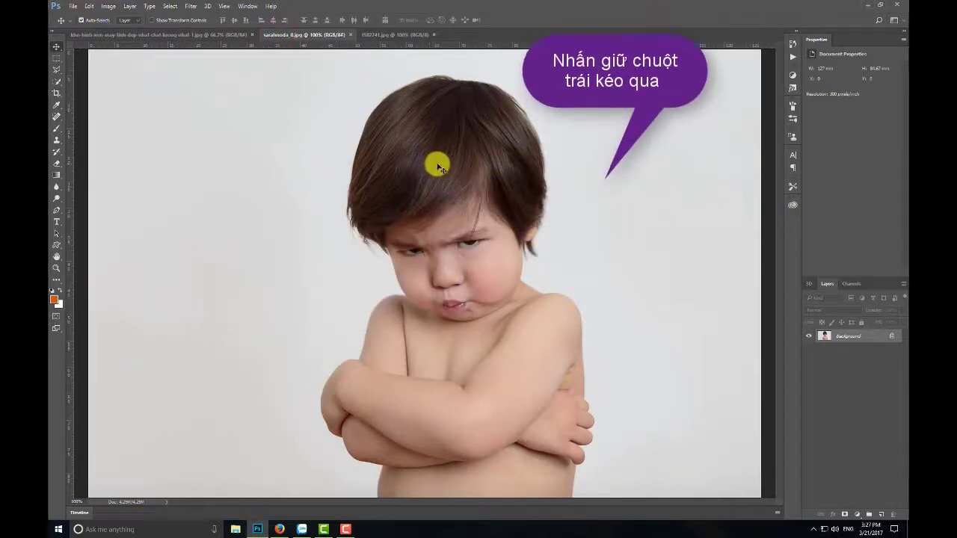
mouse_move(432, 180)
mouse_down()
mouse_move(199, 59)
mouse_move(391, 344)
mouse_move(430, 241)
mouse_up()
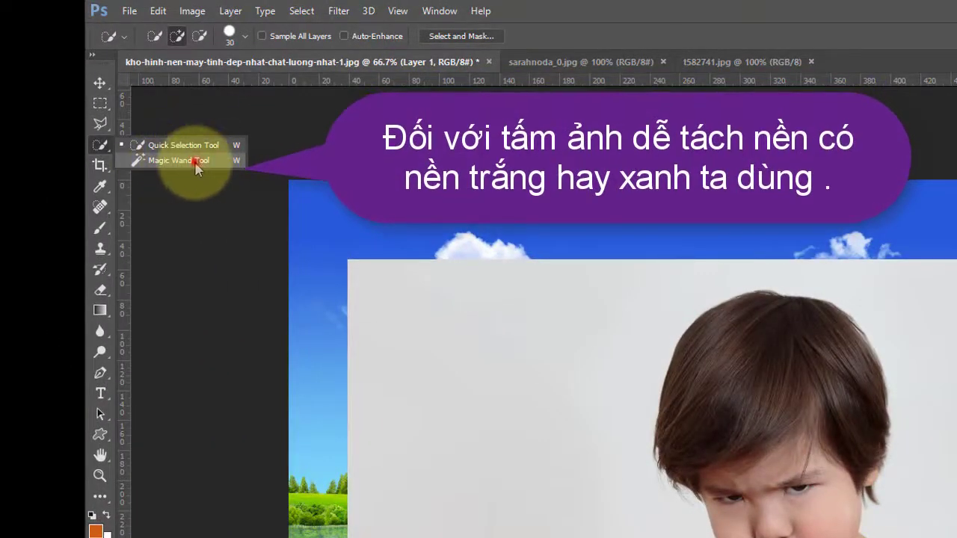
Select the boy's grey backdrop with the Magic Wand, delete it, and deselect
click(195, 163)
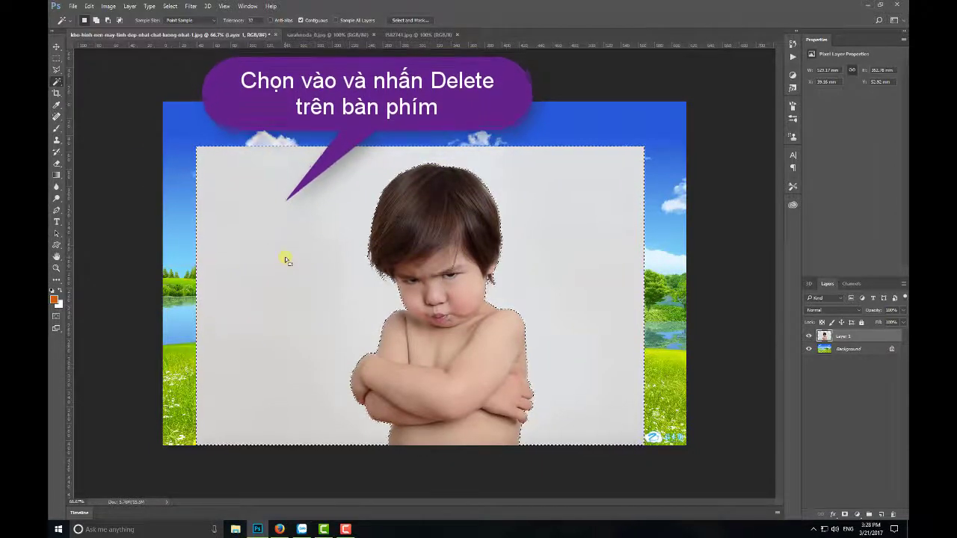
key(Delete)
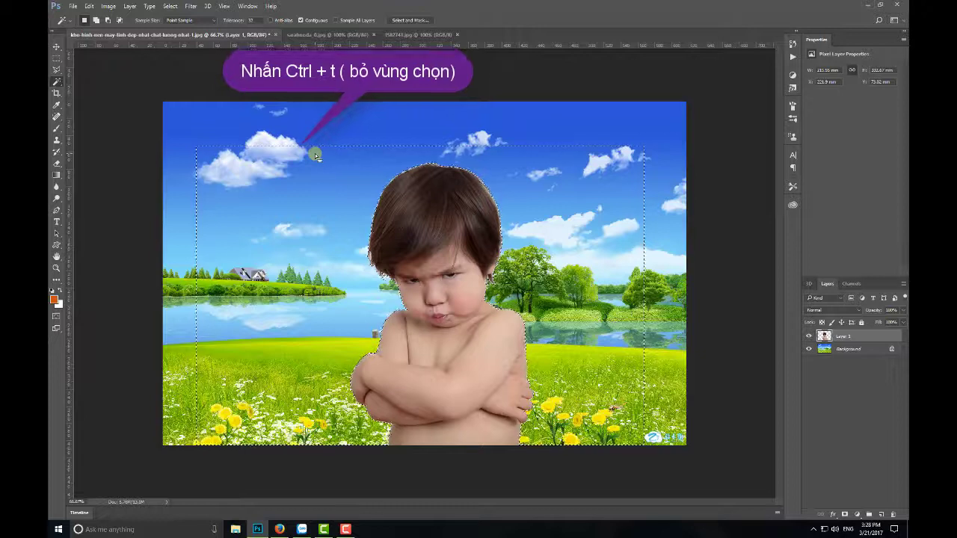
key(ctrl+d)
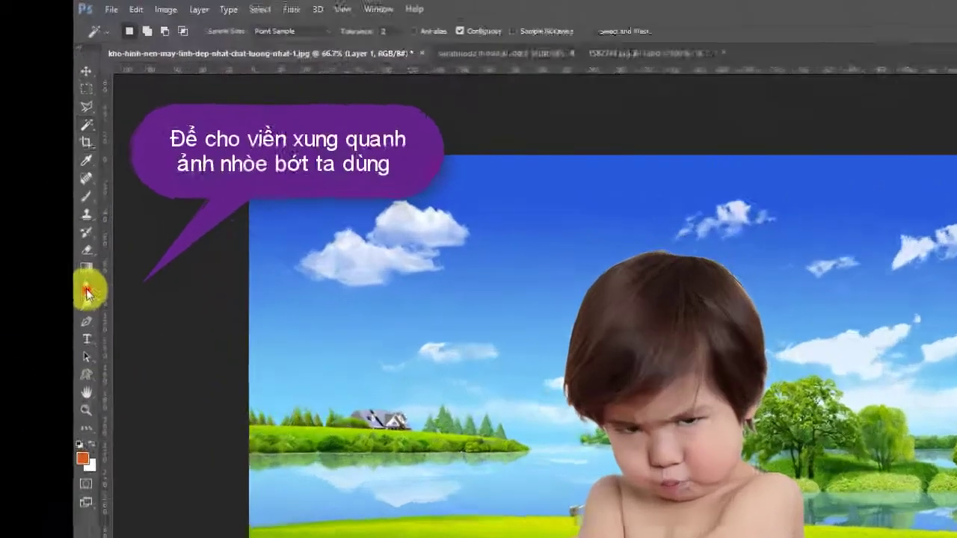
Use the Blur Tool at 100% zoom to soften the boy's hair and body edges
click(86, 294)
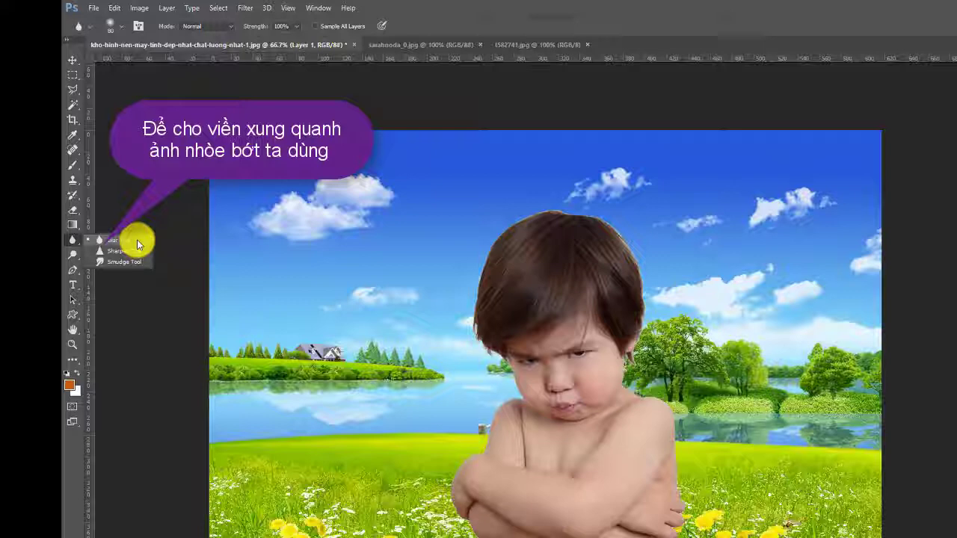
click(168, 385)
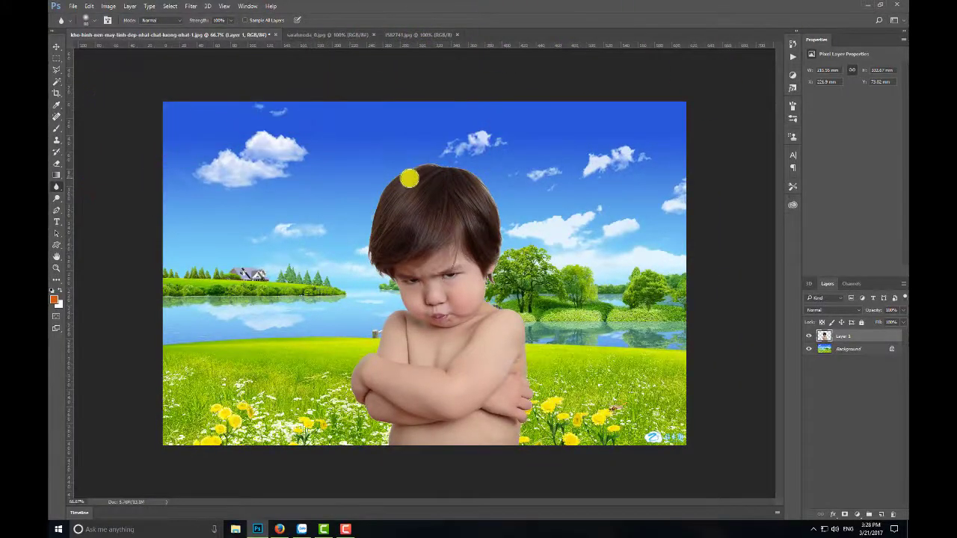
key(ctrl+plus)
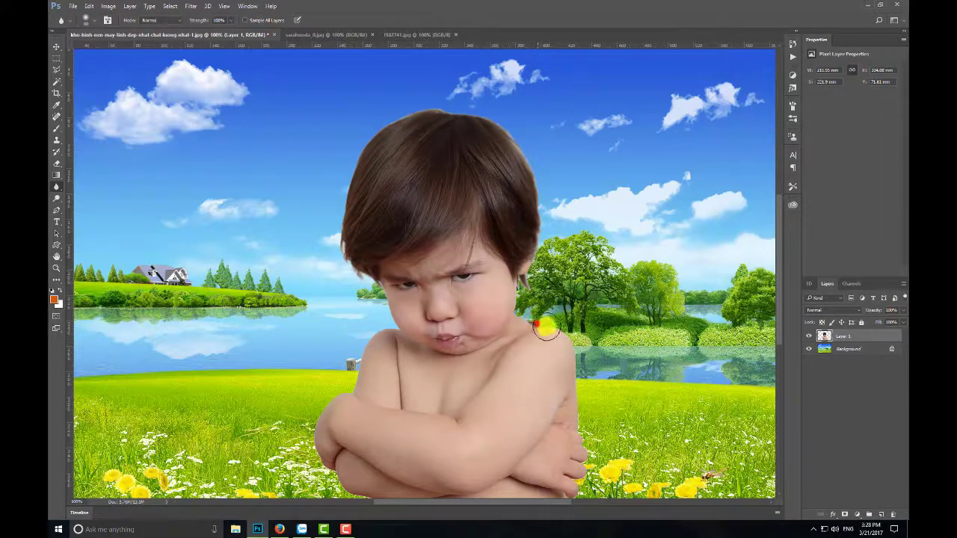
scroll(592, 334, down, 3)
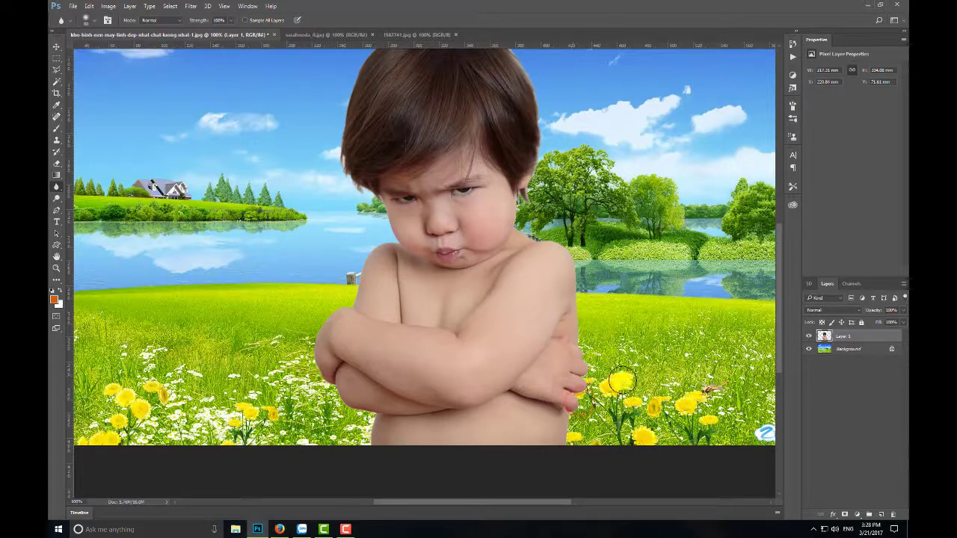
Zoom out to 50%, hide Layer 1, and show the t582741 photo
key(ctrl+minus)
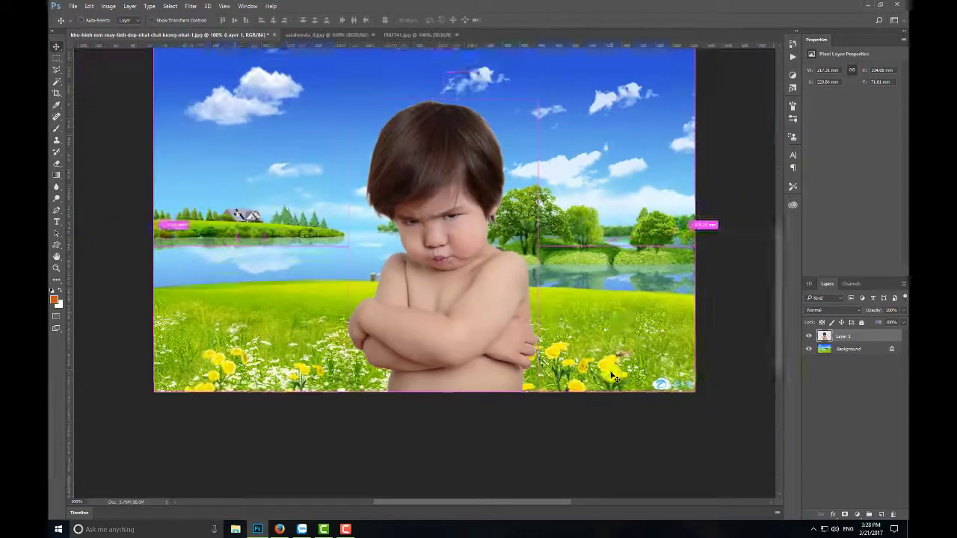
key(ctrl+minus)
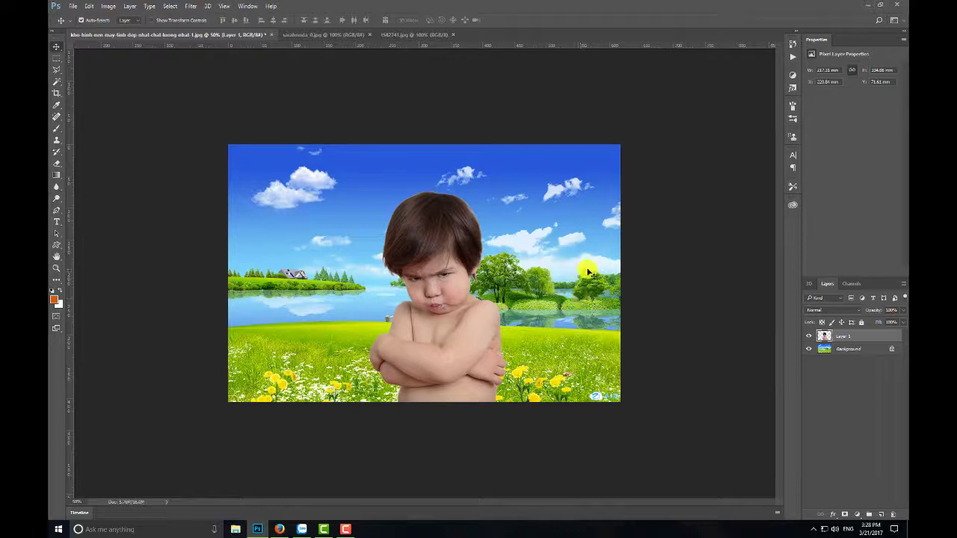
click(807, 338)
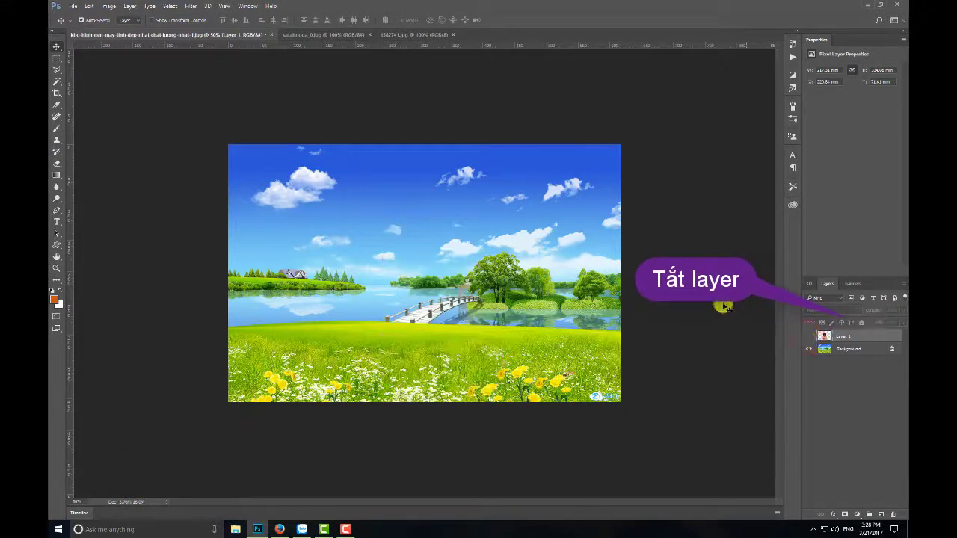
click(398, 36)
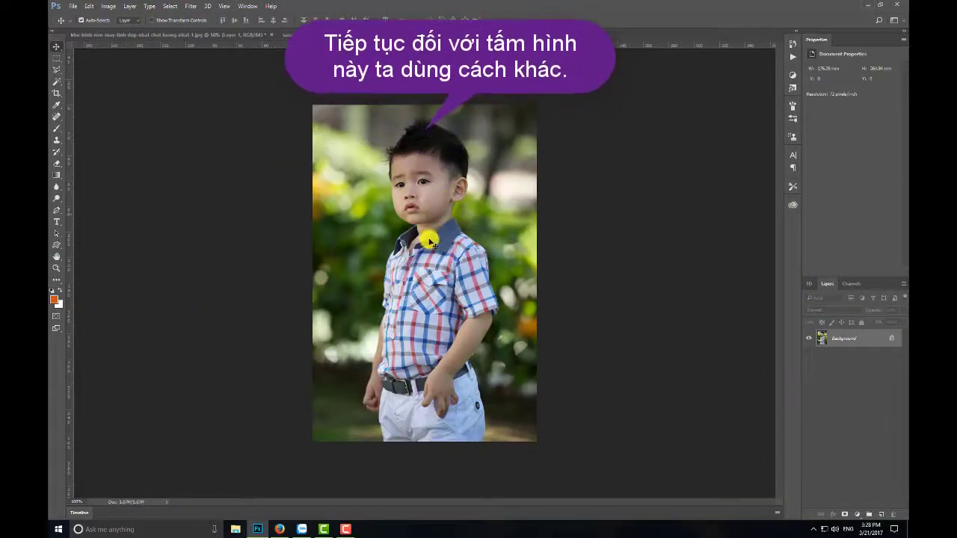
Drag the t582741 checked-shirt boy photo into the landscape and shift it up-left
mouse_move(440, 142)
mouse_down()
mouse_move(272, 93)
mouse_move(196, 39)
mouse_up()
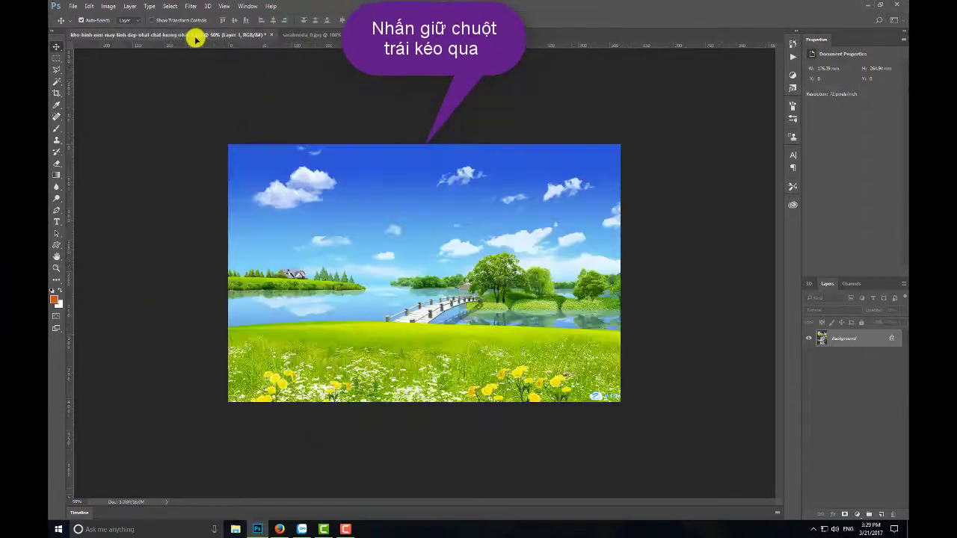
drag(230, 88, 447, 309)
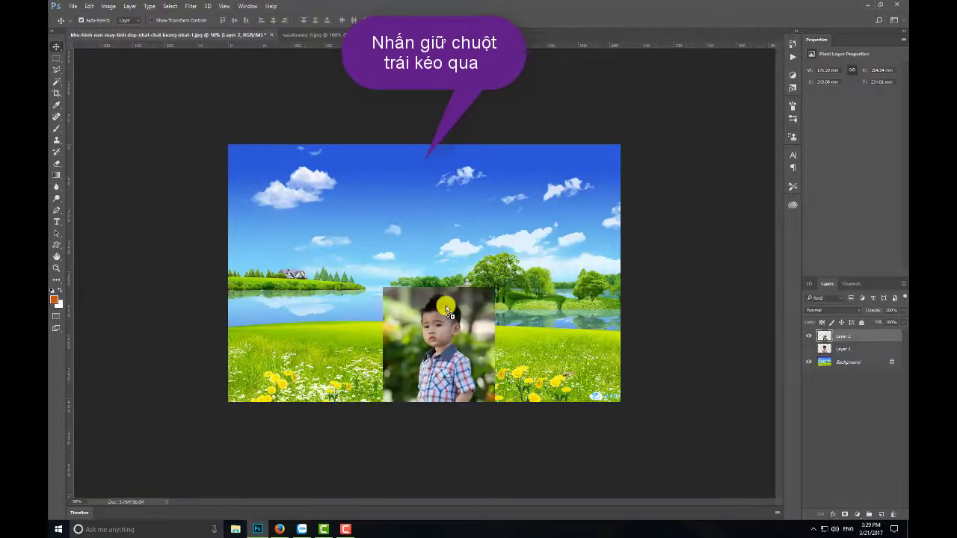
mouse_move(433, 345)
mouse_down()
mouse_move(434, 270)
mouse_move(410, 286)
mouse_up()
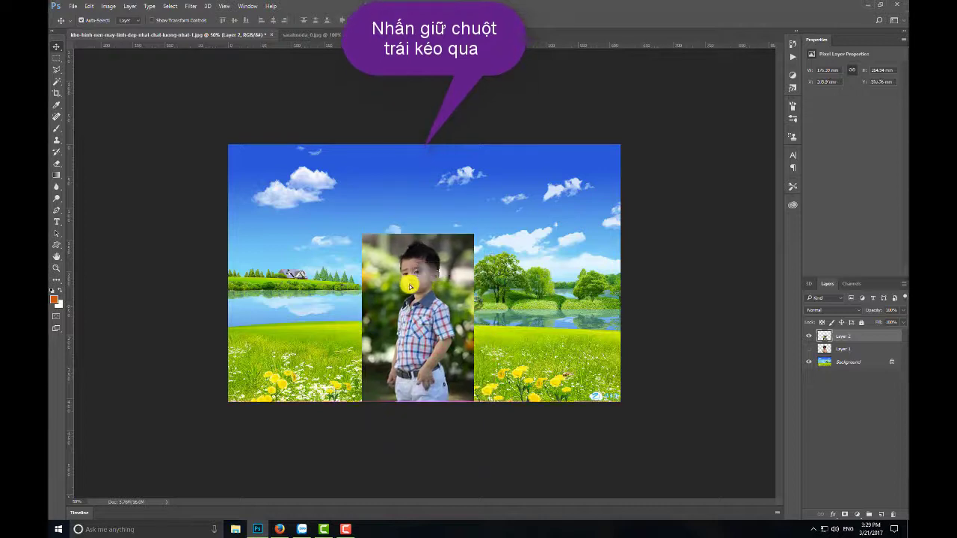
Scale Layer 2 up with Free Transform to fill the landscape's full height
key(ctrl+t)
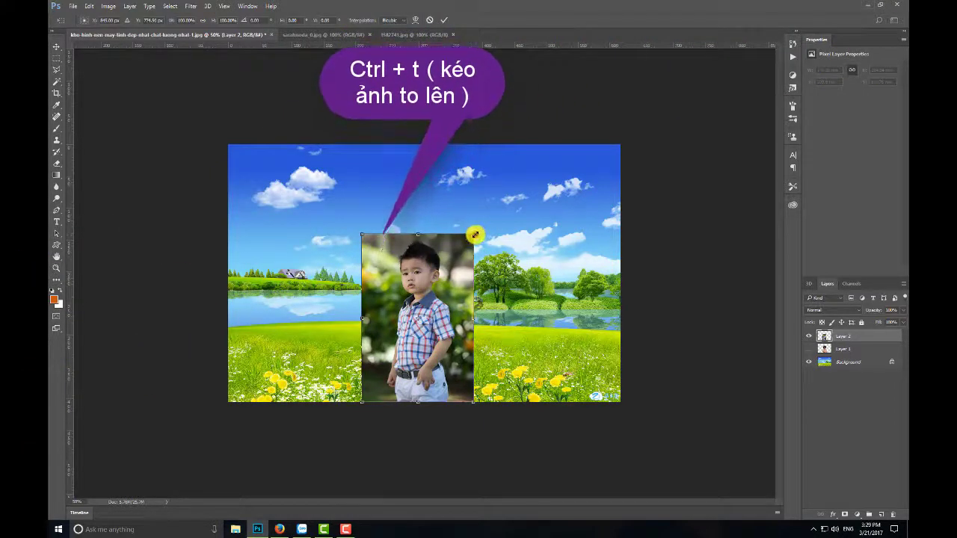
drag(474, 234, 569, 168)
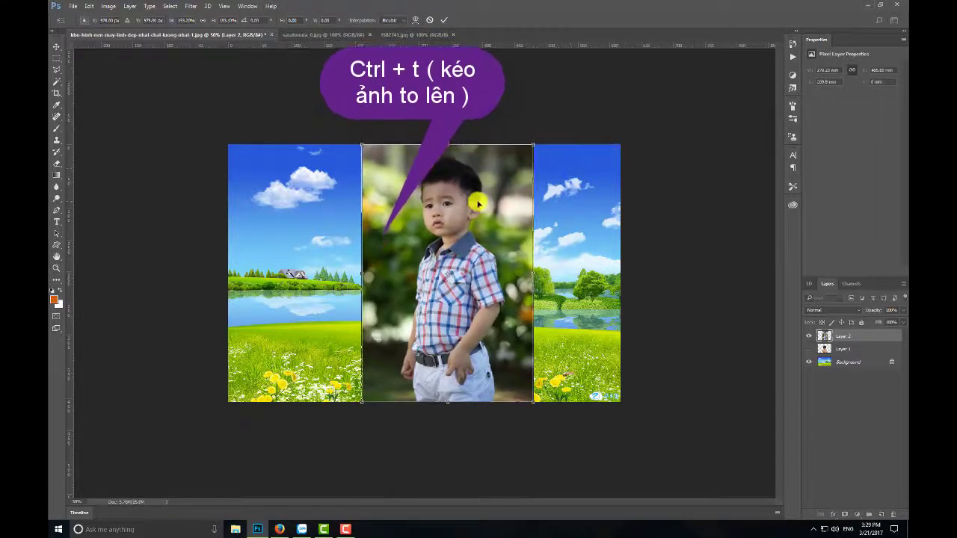
key(Return)
key(ctrl+plus)
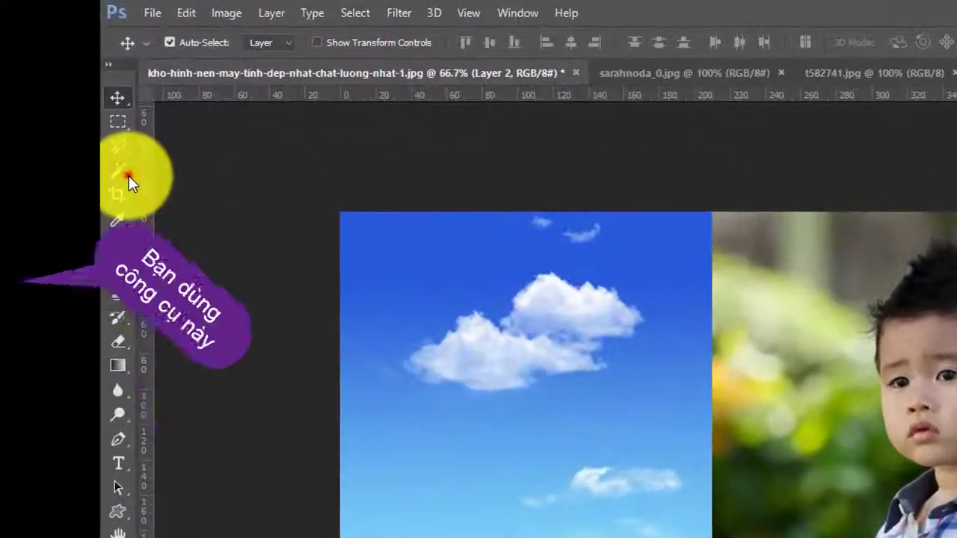
Quick-select the boy from his white trousers up over belt, shirt and head
click(61, 84)
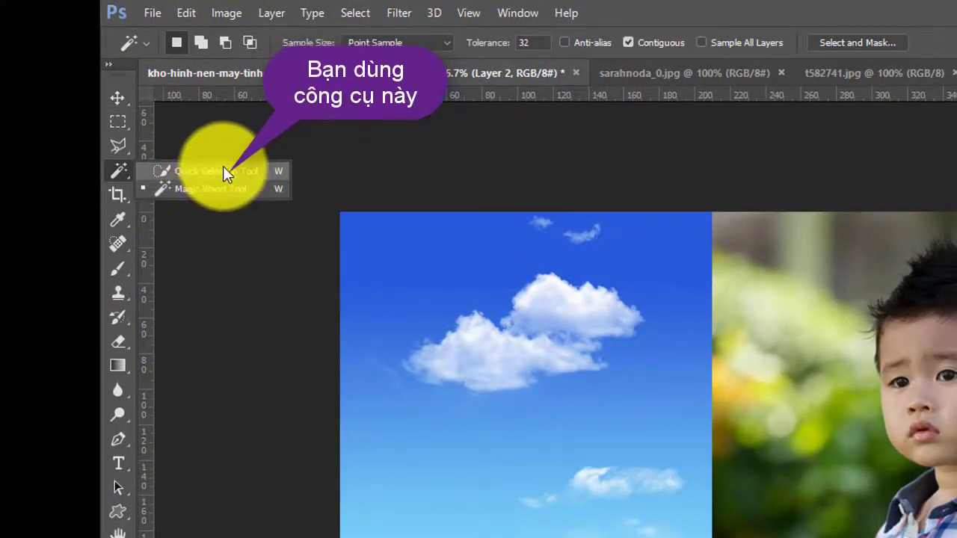
click(268, 173)
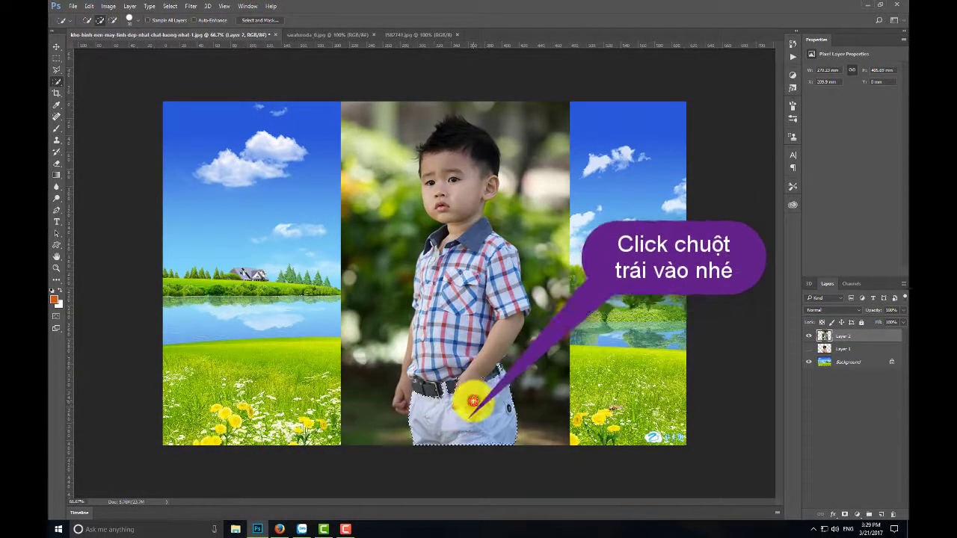
click(471, 396)
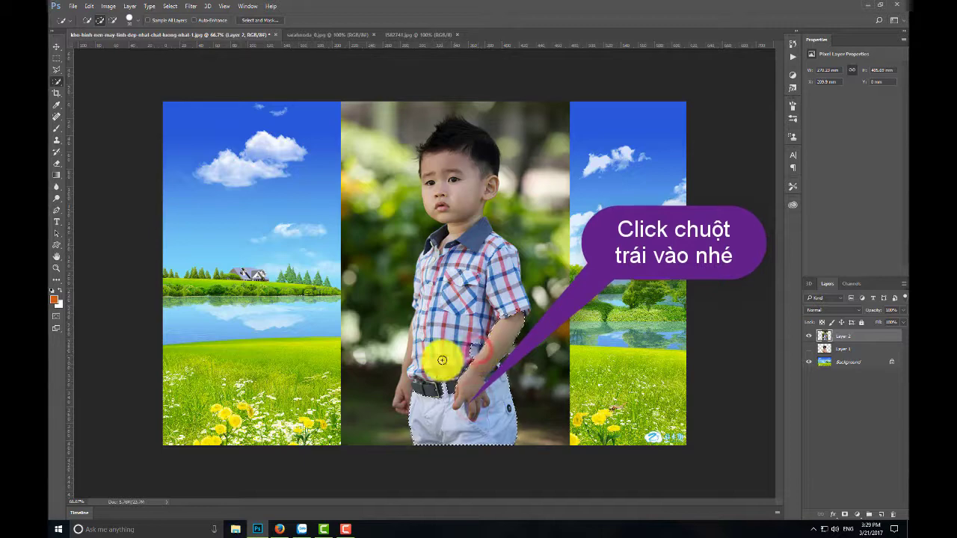
click(424, 366)
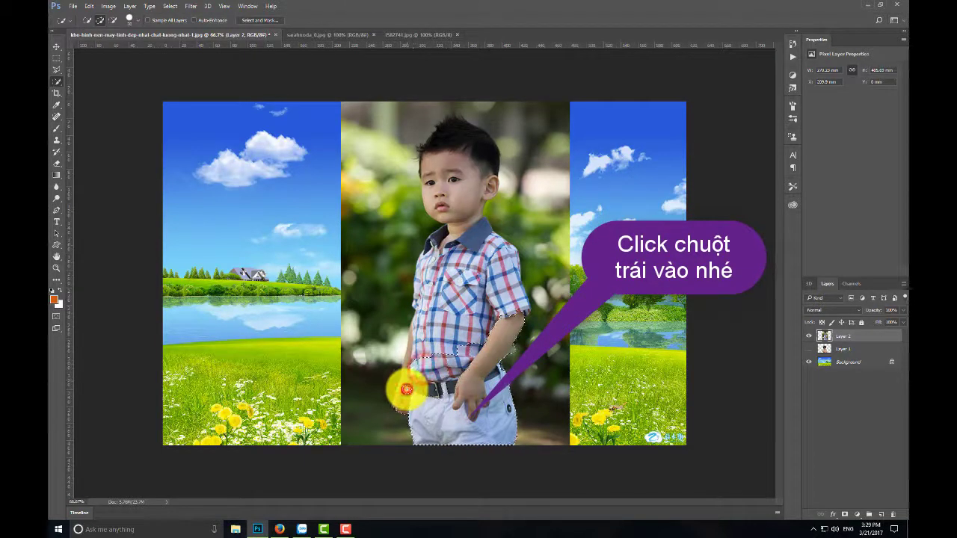
click(421, 353)
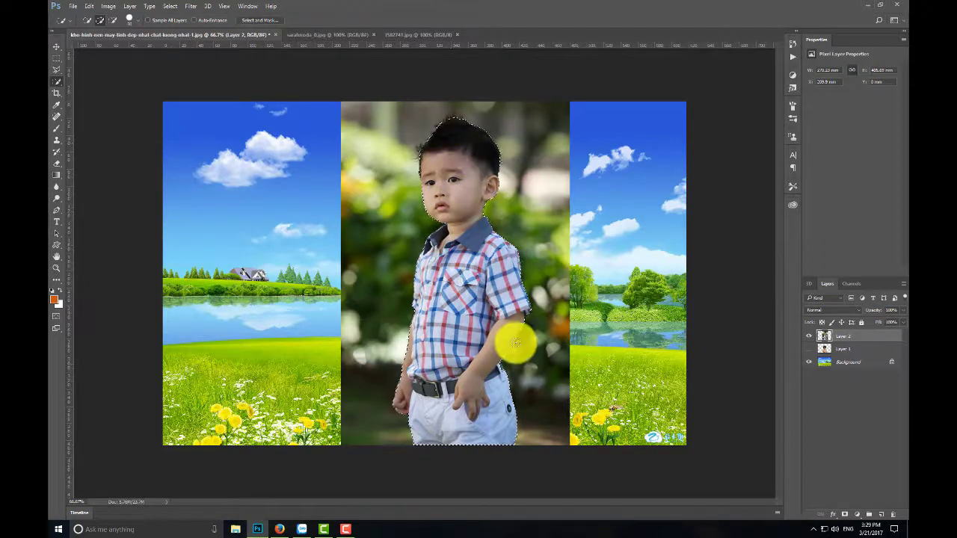
Subtract the background bulge beside the boy's elbow using the Polygonal Lasso
key(ctrl+plus)
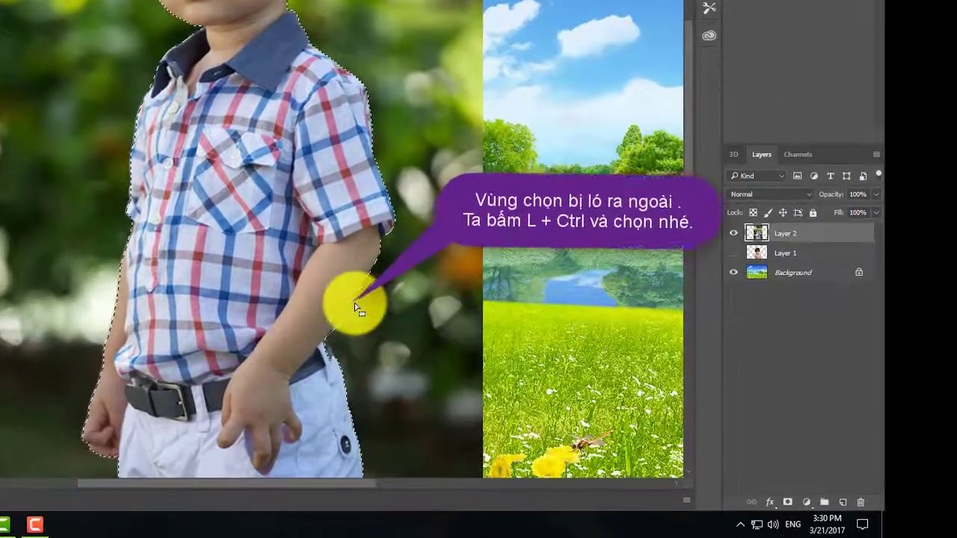
click(355, 299)
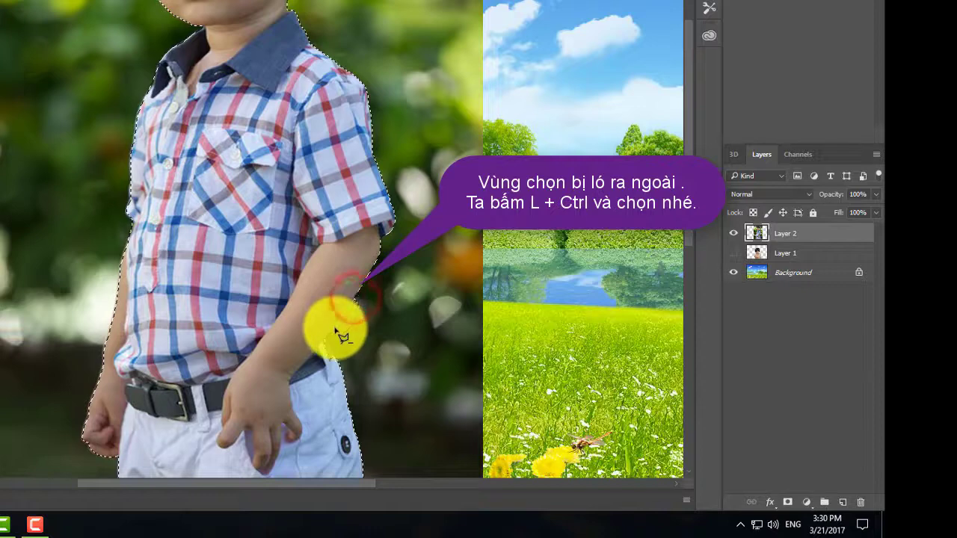
click(327, 331)
click(375, 338)
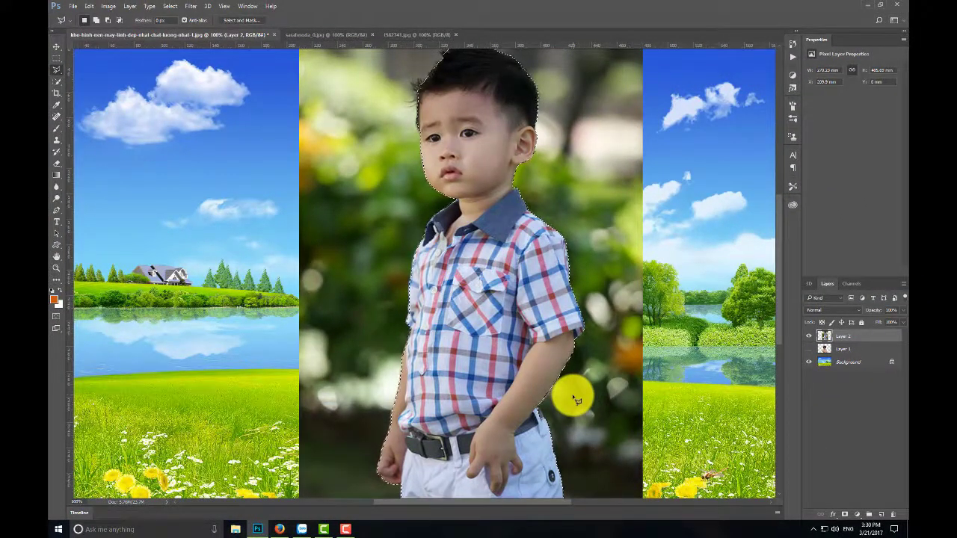
key(ctrl+minus)
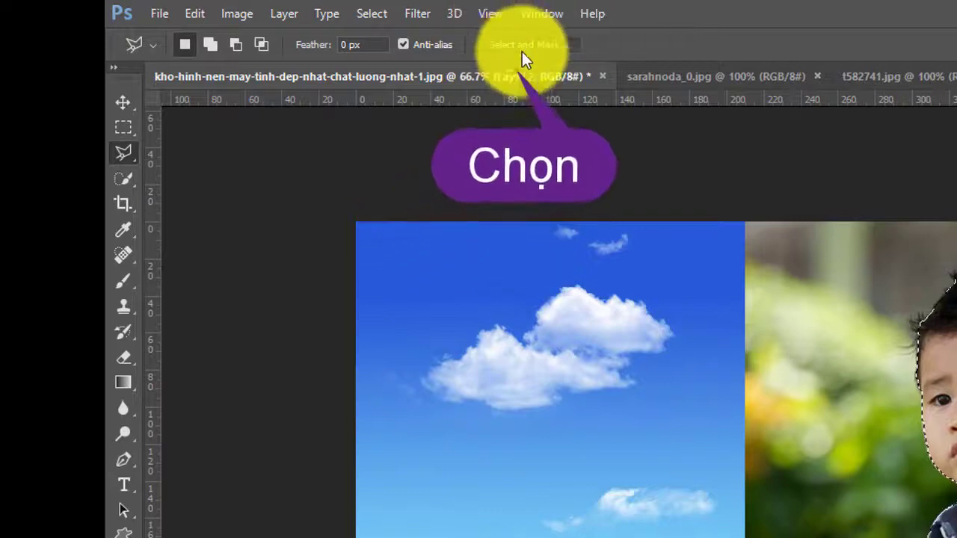
Enter Select and Mask and set its View Mode to On Layers
click(543, 44)
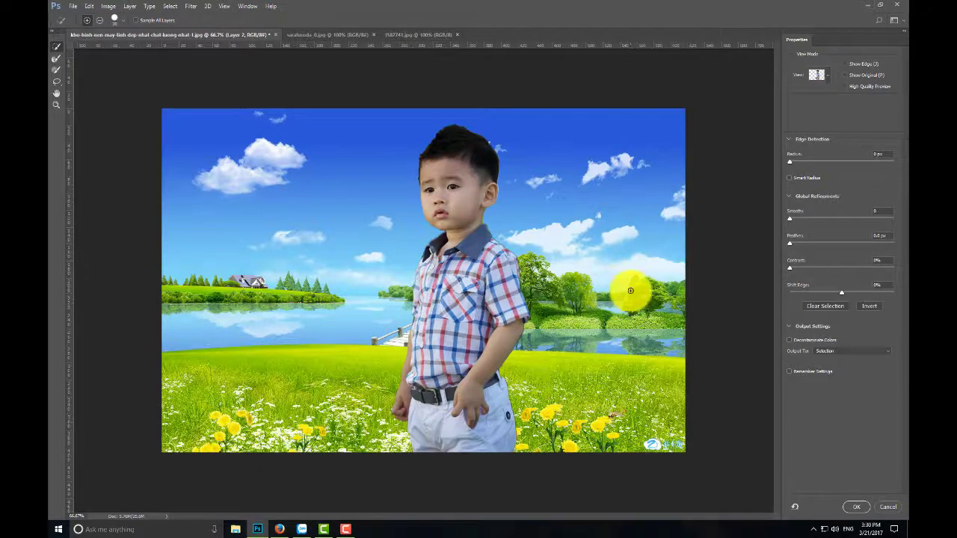
click(826, 81)
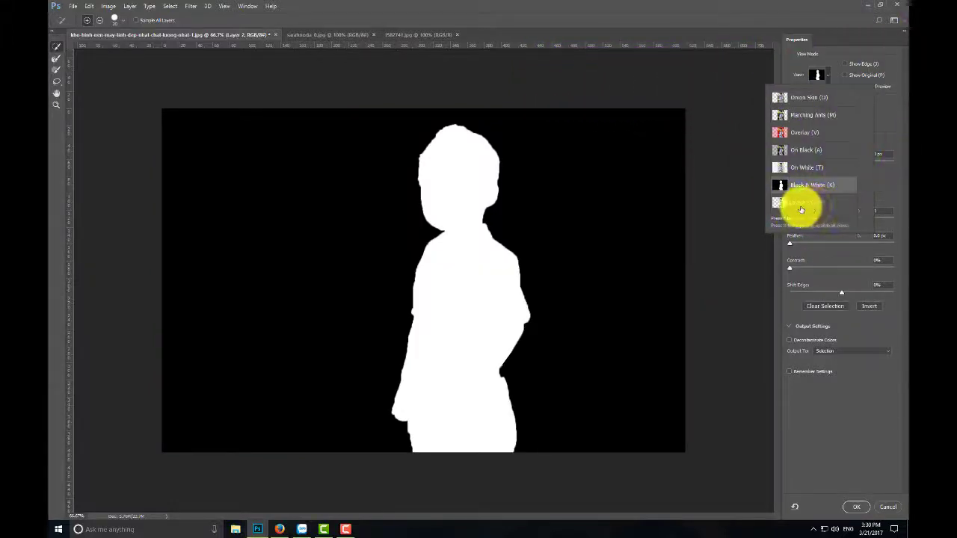
click(811, 205)
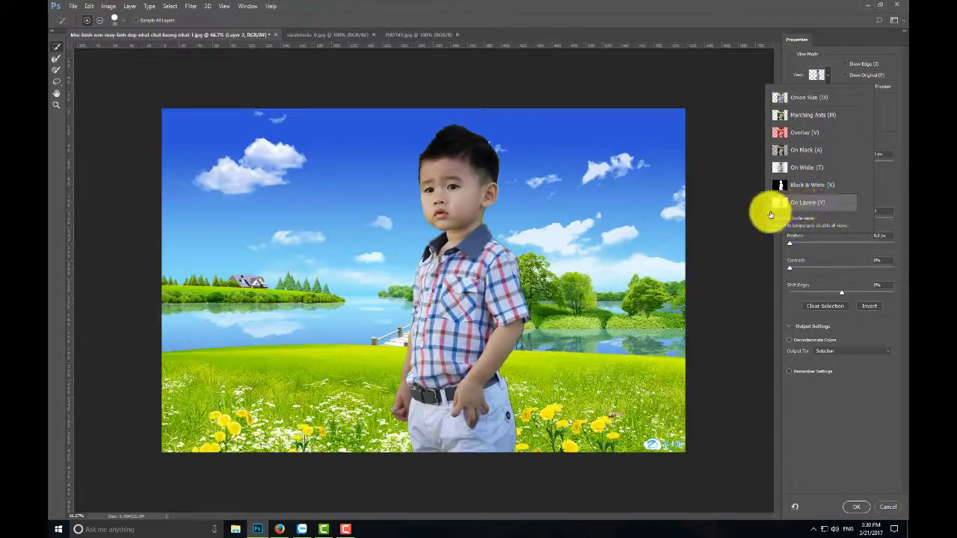
click(837, 422)
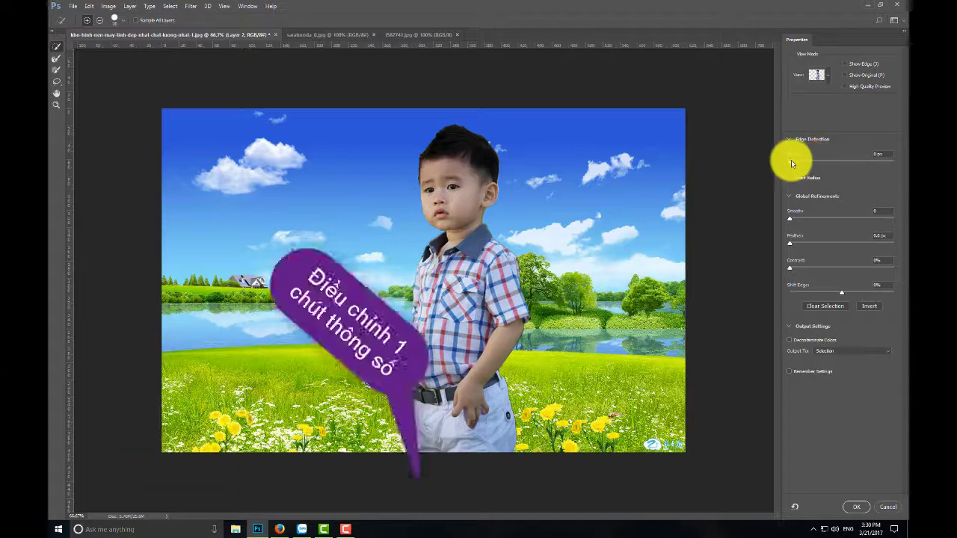
Set the Edge Detection Radius to about 6 px and confirm with OK
drag(790, 160, 797, 161)
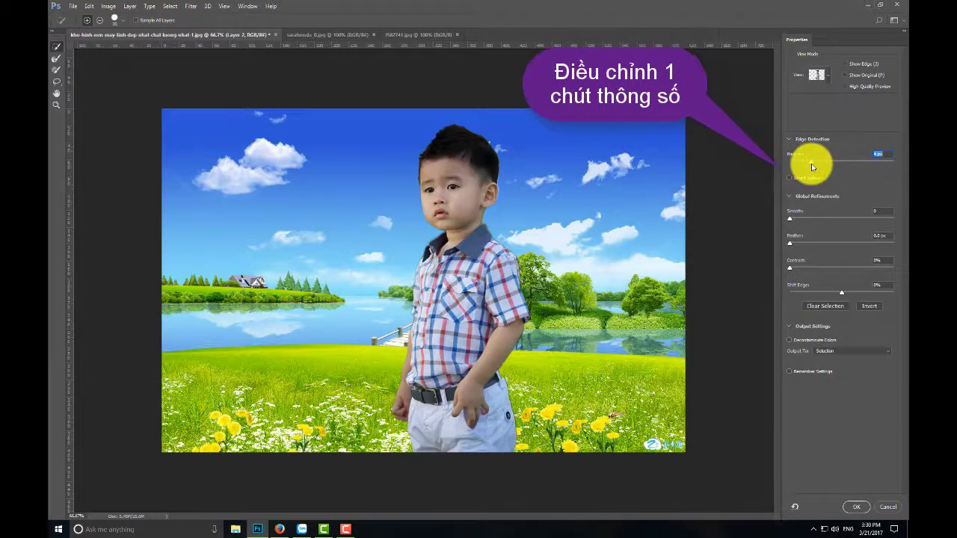
drag(812, 163, 817, 168)
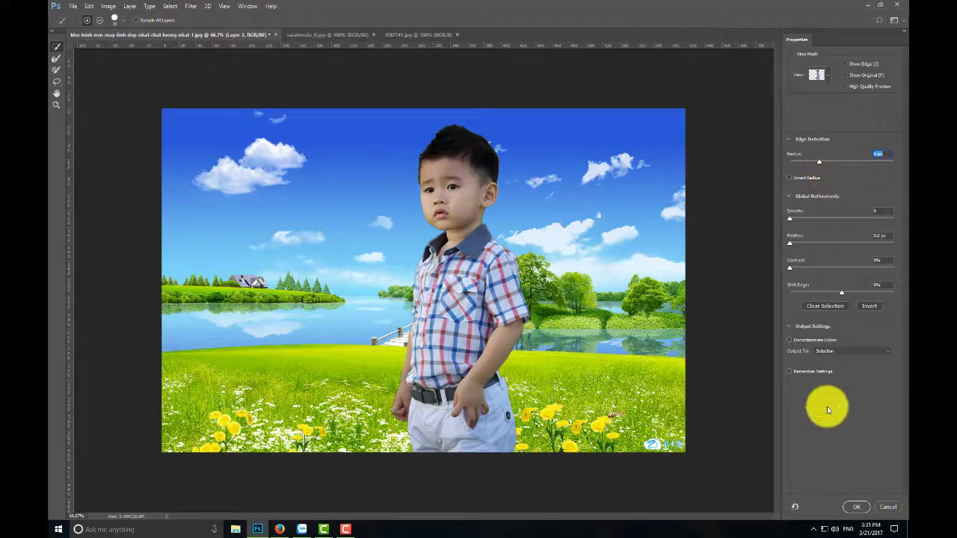
click(853, 509)
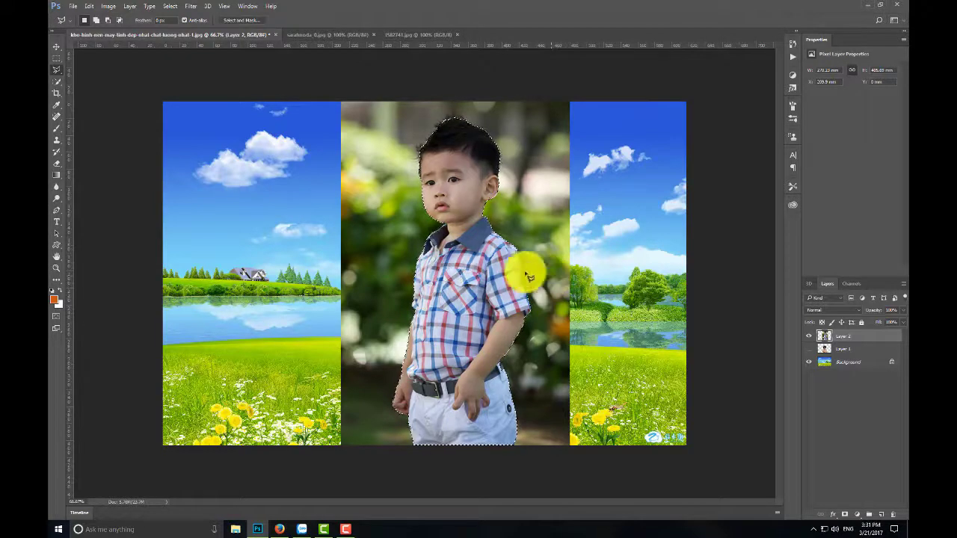
Invert the boy's selection, delete the surrounding backdrop to reveal the meadow, then deselect
right_click(471, 277)
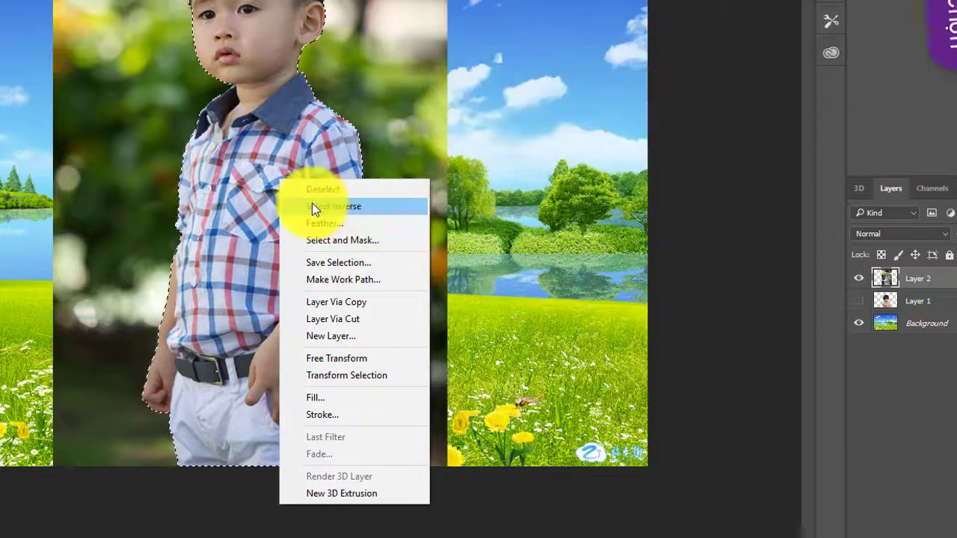
click(342, 213)
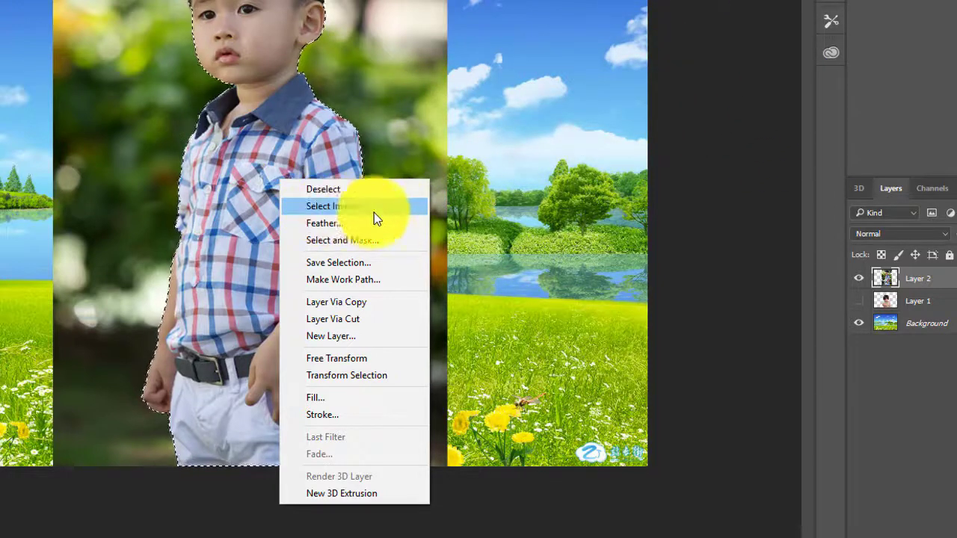
click(407, 211)
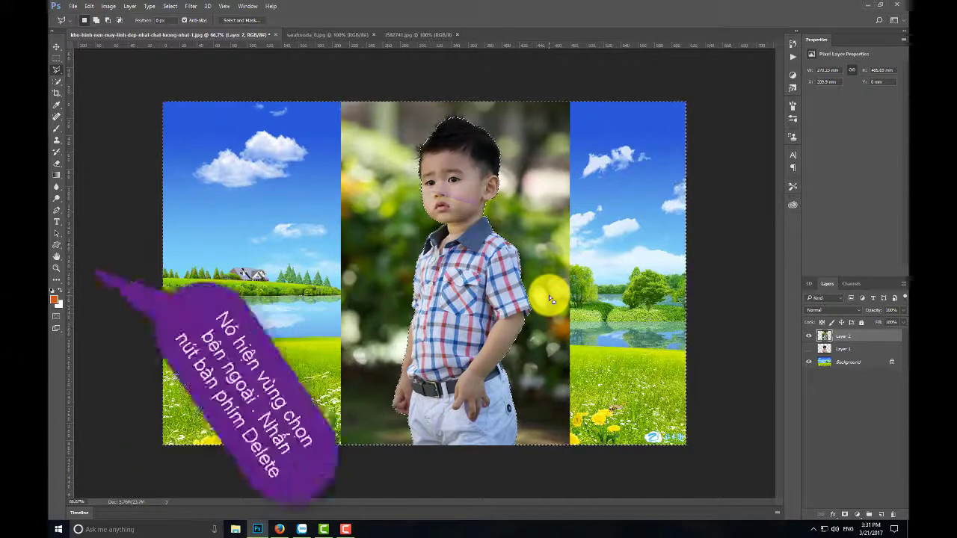
key(Delete)
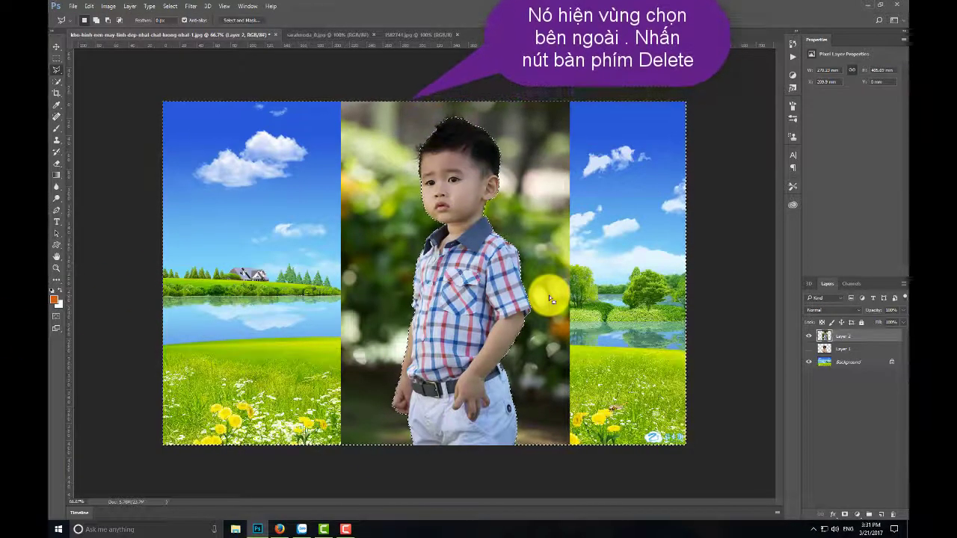
key(Delete)
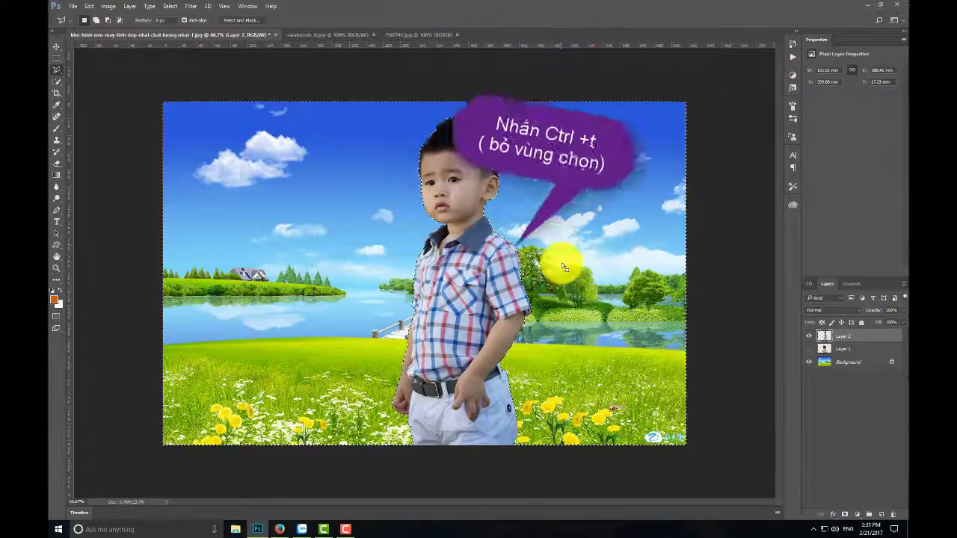
key(ctrl+d)
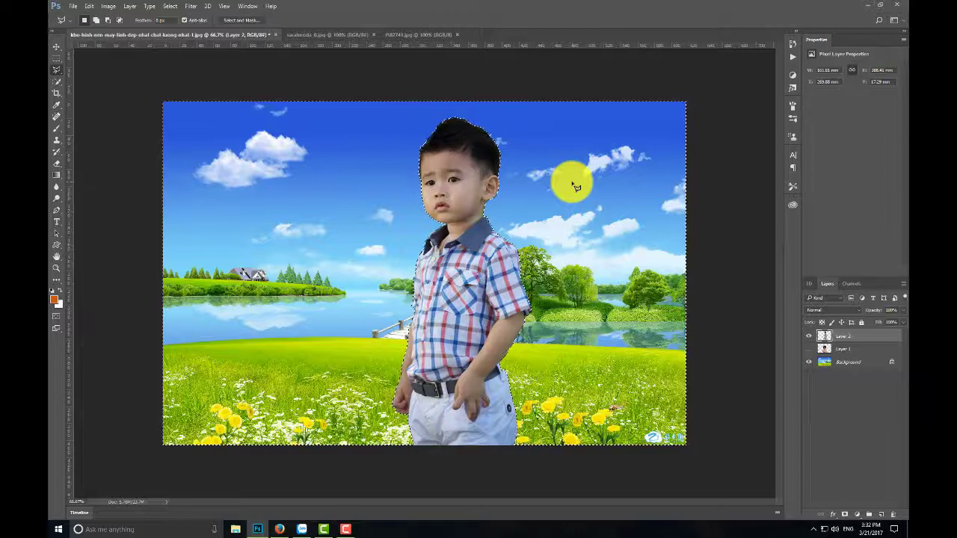
Refine the boy in Select and Mask: On Layers view, Decontaminate Colors, output to new layer with mask
click(259, 20)
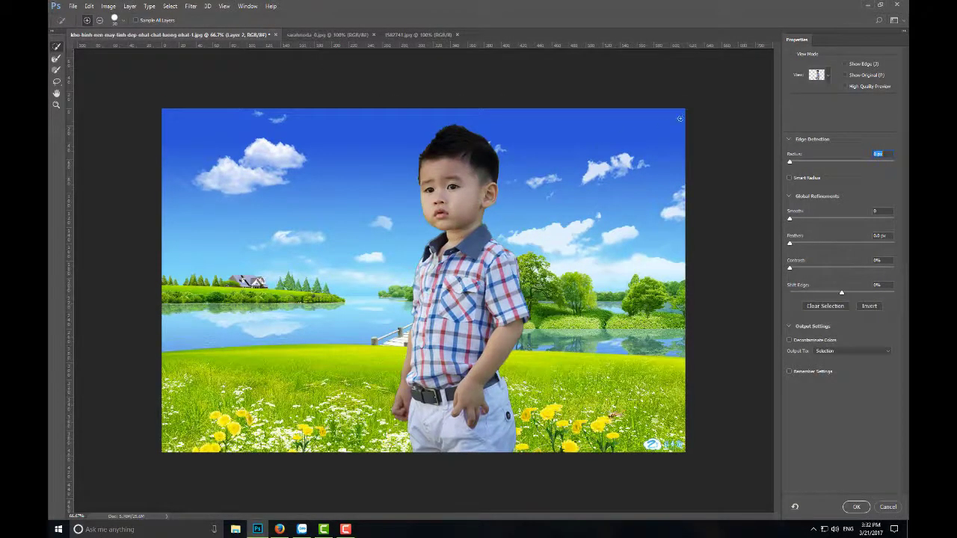
click(827, 77)
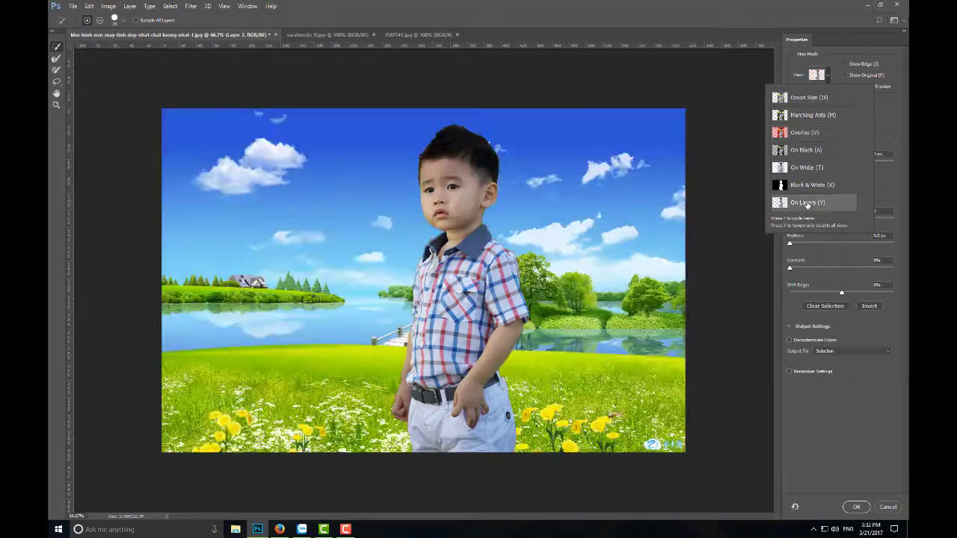
click(819, 397)
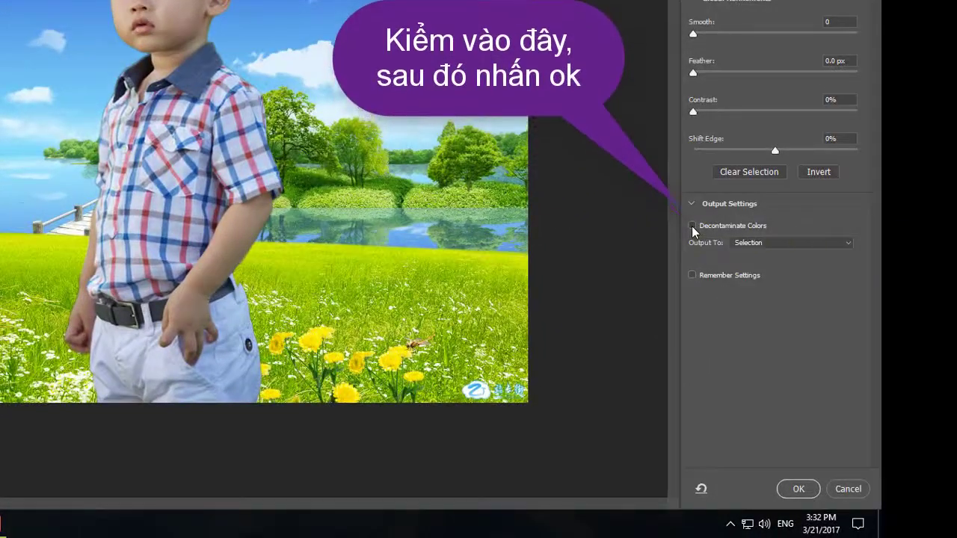
click(692, 226)
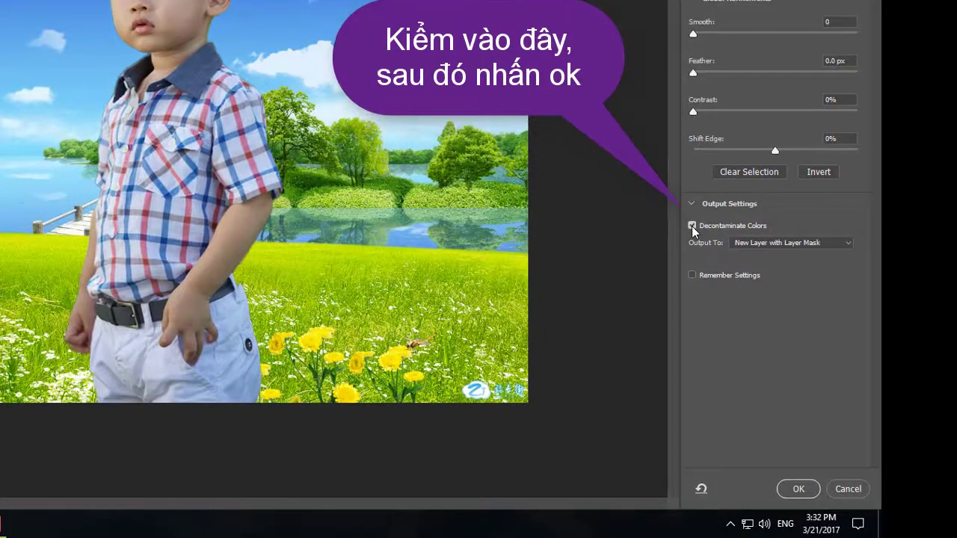
click(692, 226)
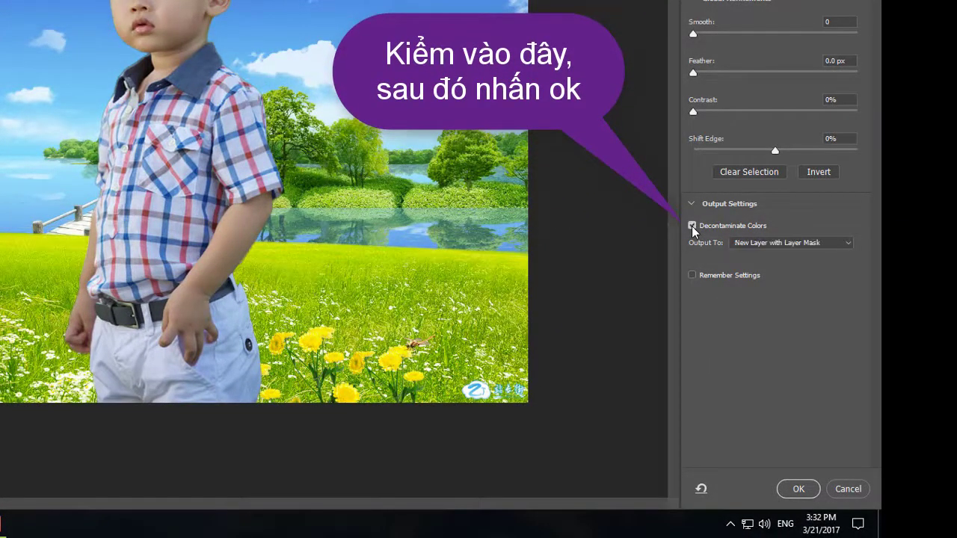
click(693, 226)
click(692, 225)
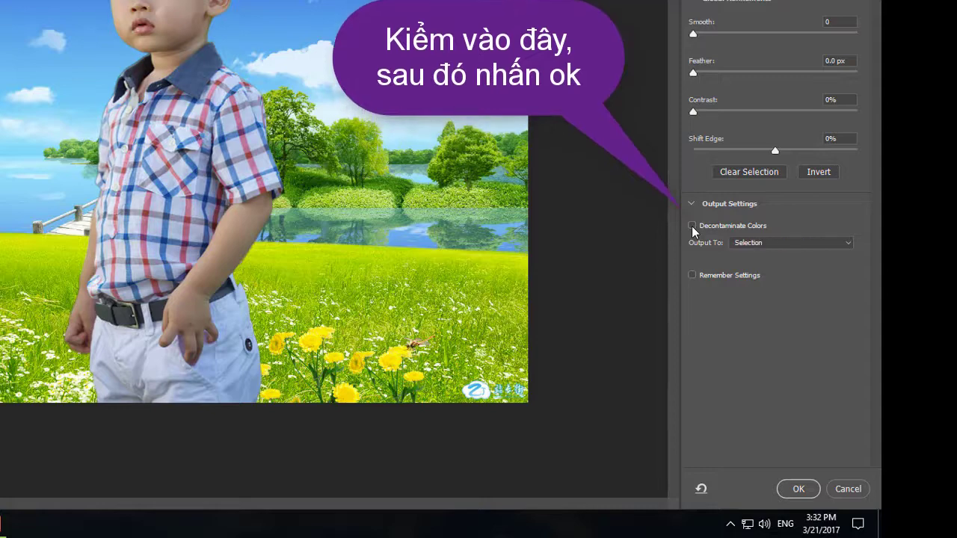
click(692, 226)
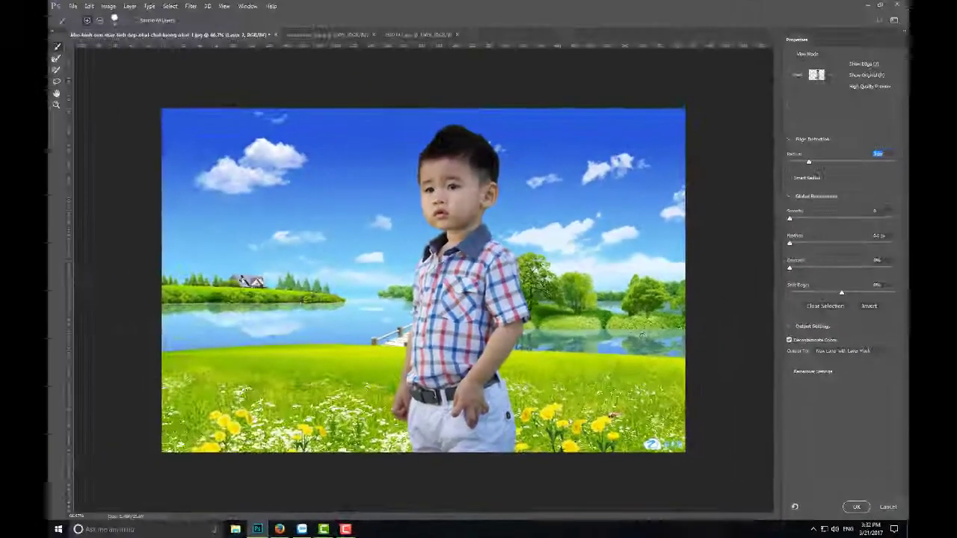
click(856, 508)
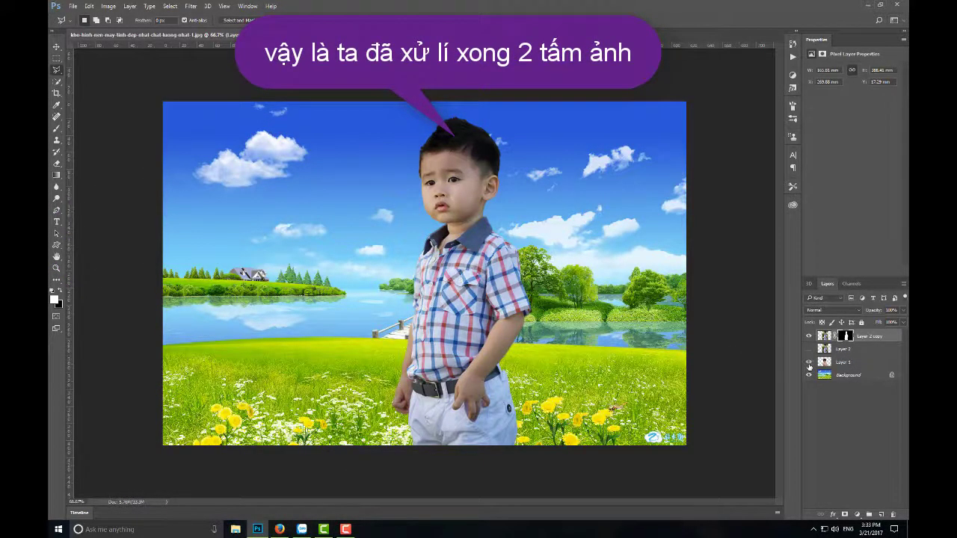
Show Layer 1 and move the crossed-arms child to stand left of the boy
click(808, 363)
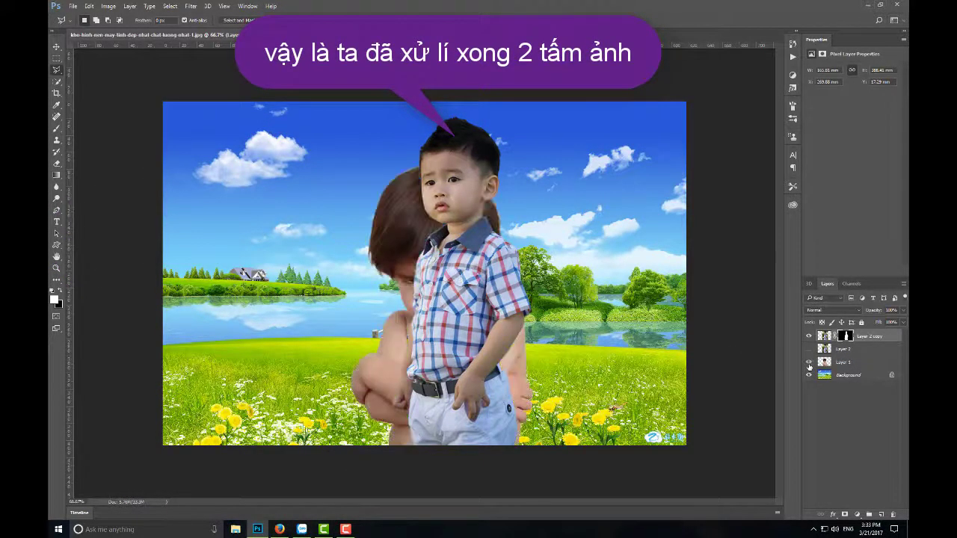
click(864, 365)
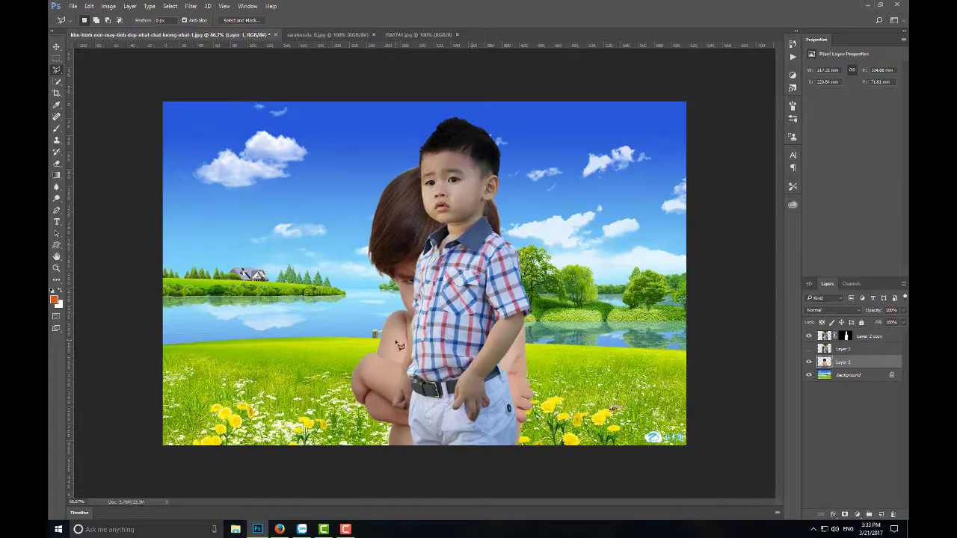
click(56, 47)
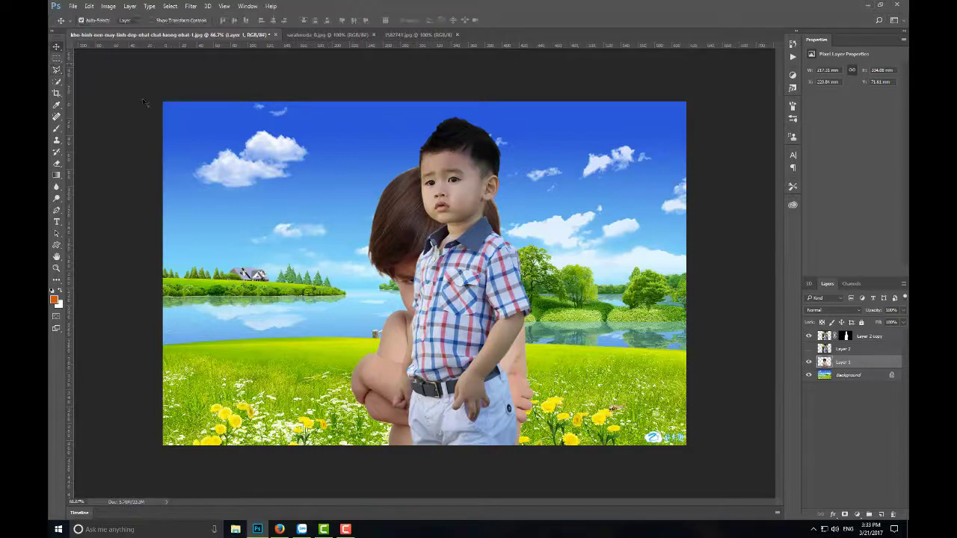
mouse_move(400, 356)
mouse_down()
mouse_move(256, 355)
mouse_move(291, 352)
mouse_up()
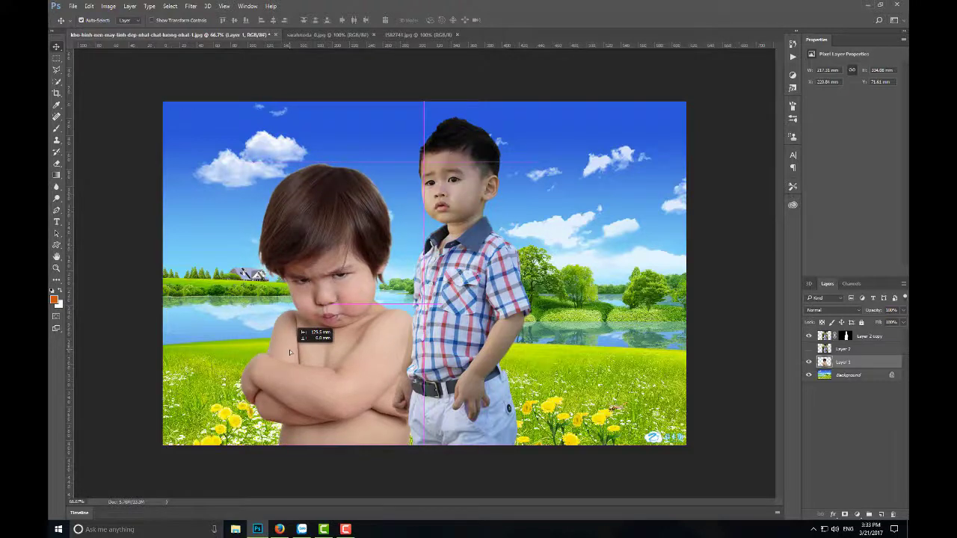
drag(290, 352, 291, 353)
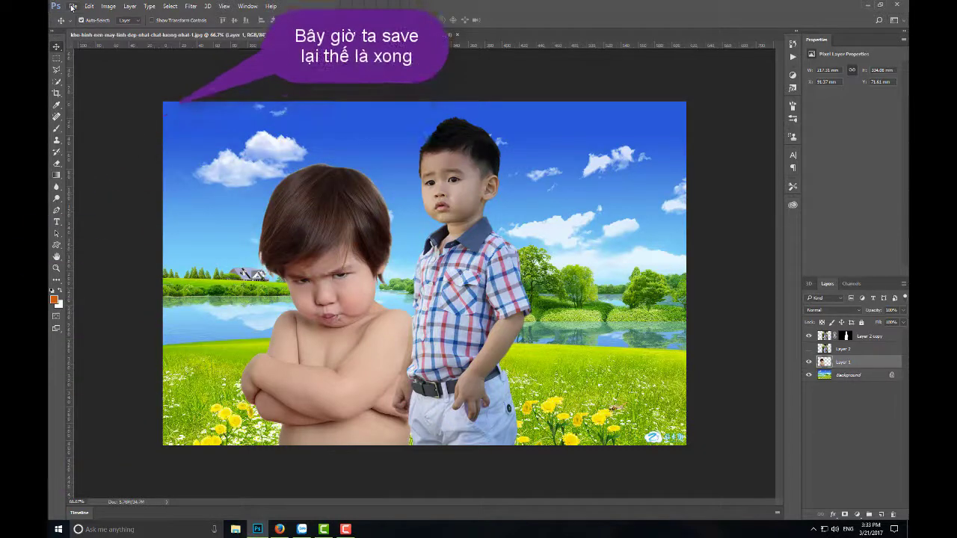
Save the composite as a JPEG named 'baby' on the Desktop
click(72, 6)
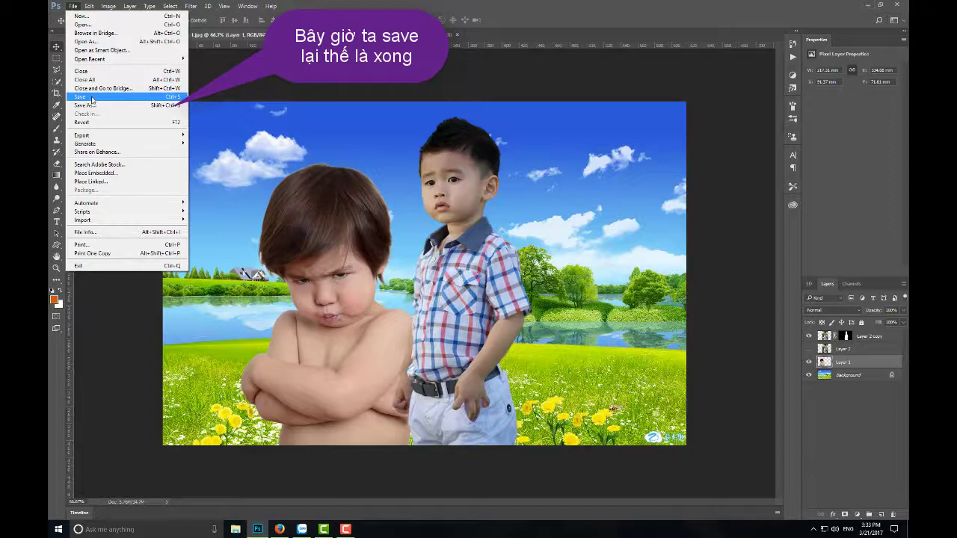
click(92, 98)
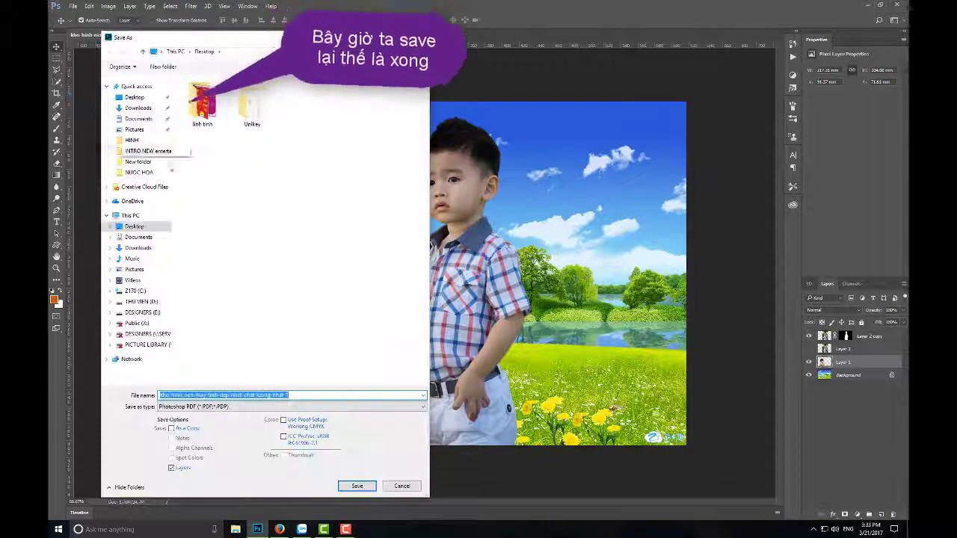
click(423, 407)
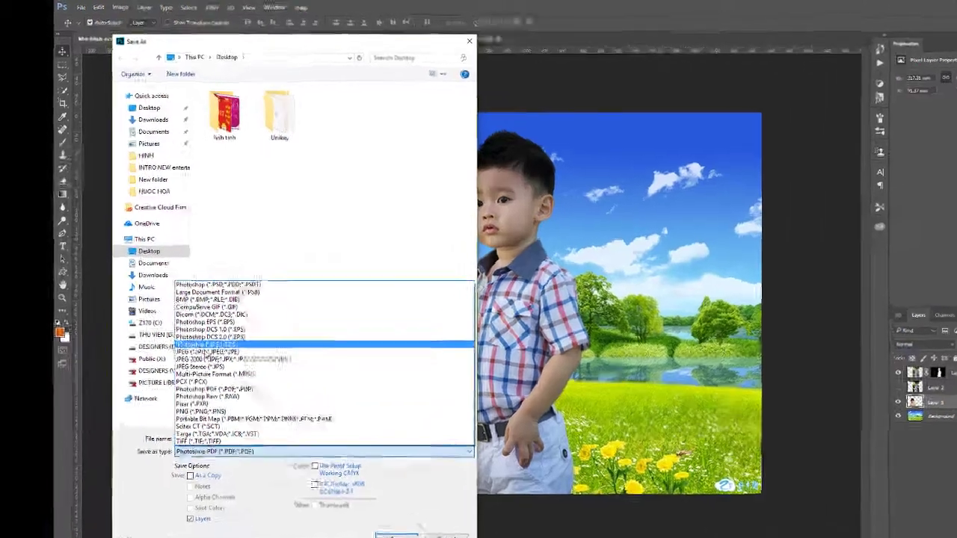
click(320, 479)
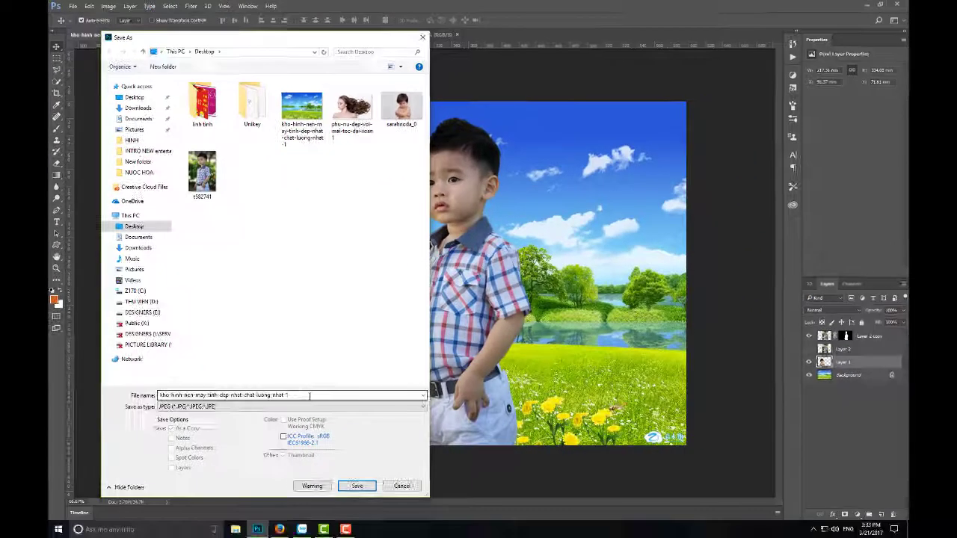
click(310, 396)
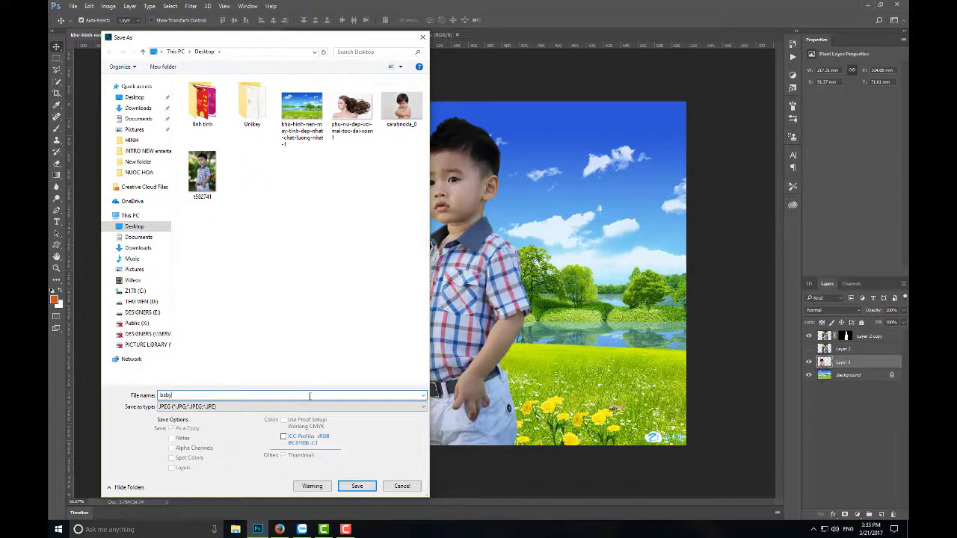
Confirm the JPEG Options to finish saving 'baby' at quality 12 Maximum, Baseline format
click(357, 486)
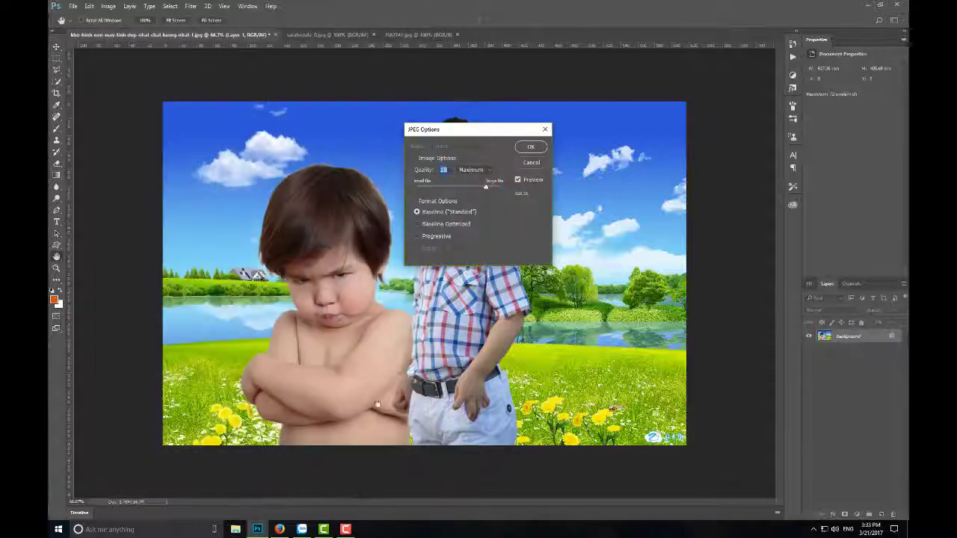